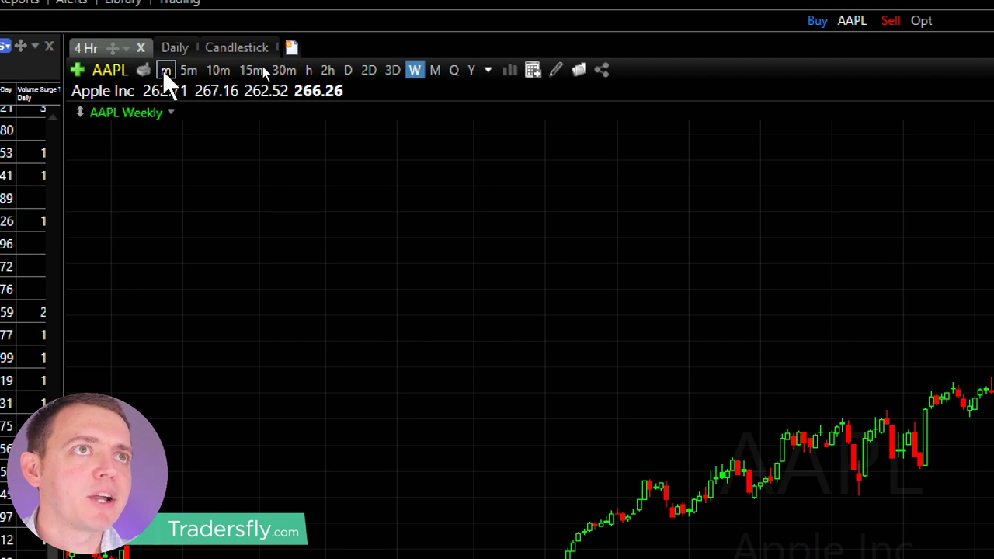
Step: Cycle the AAPL chart through the 1-minute, 5-minute, 10-minute, daily, 2-day, 3-day and weekly time frames
{"action": "left_click", "coordinate": [165, 70]}
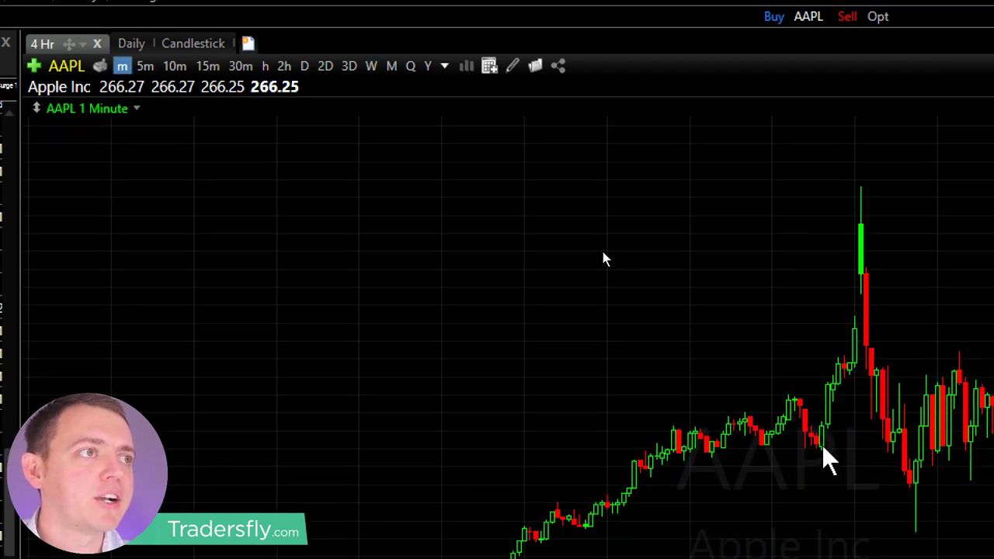
{"action": "left_click", "coordinate": [145, 66]}
{"action": "left_click", "coordinate": [174, 66]}
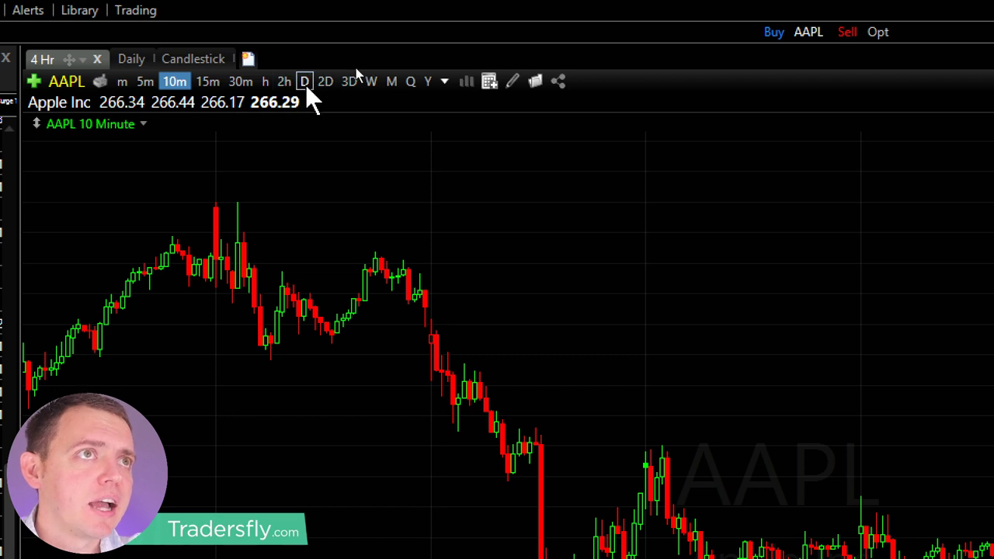
{"action": "left_click", "coordinate": [305, 83]}
{"action": "left_click", "coordinate": [326, 82]}
{"action": "left_click", "coordinate": [349, 83]}
{"action": "left_click", "coordinate": [371, 83]}
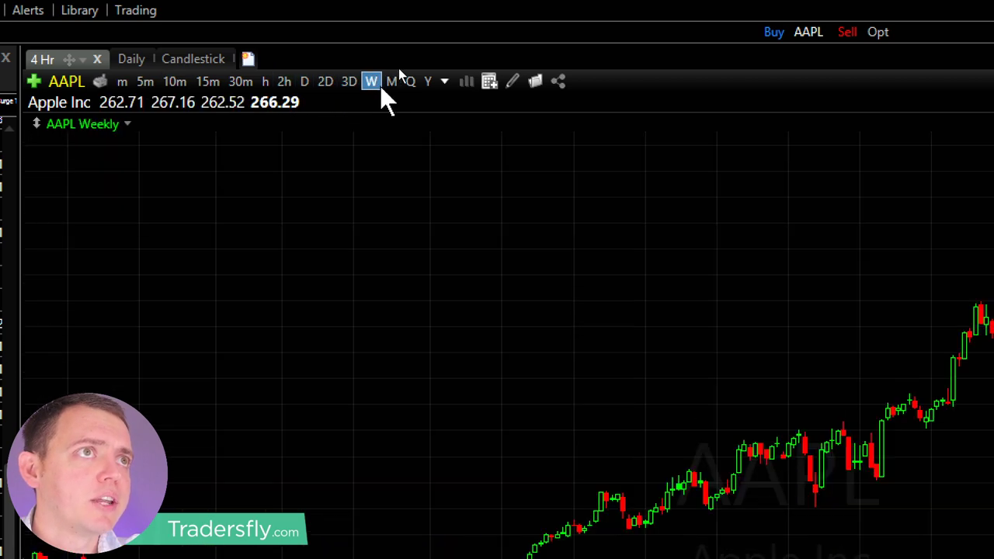
Step: Try the quarterly time frame, set the AAPL chart to monthly and look closely at the most recent candles
{"action": "left_click", "coordinate": [393, 82]}
{"action": "left_click", "coordinate": [409, 83]}
{"action": "left_click", "coordinate": [391, 82]}
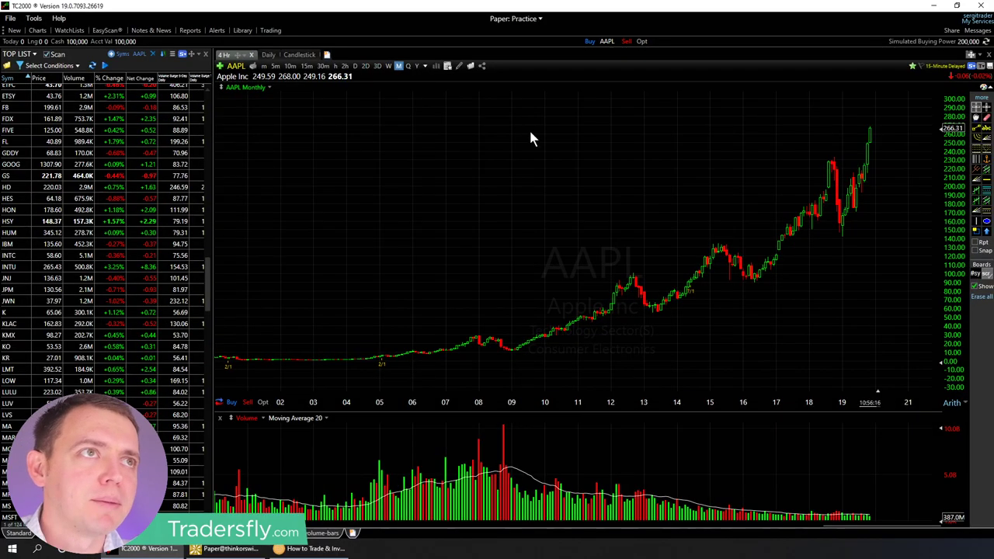
{"action": "scroll", "coordinate": [846, 189], "scroll_direction": "up", "scroll_amount": 6}
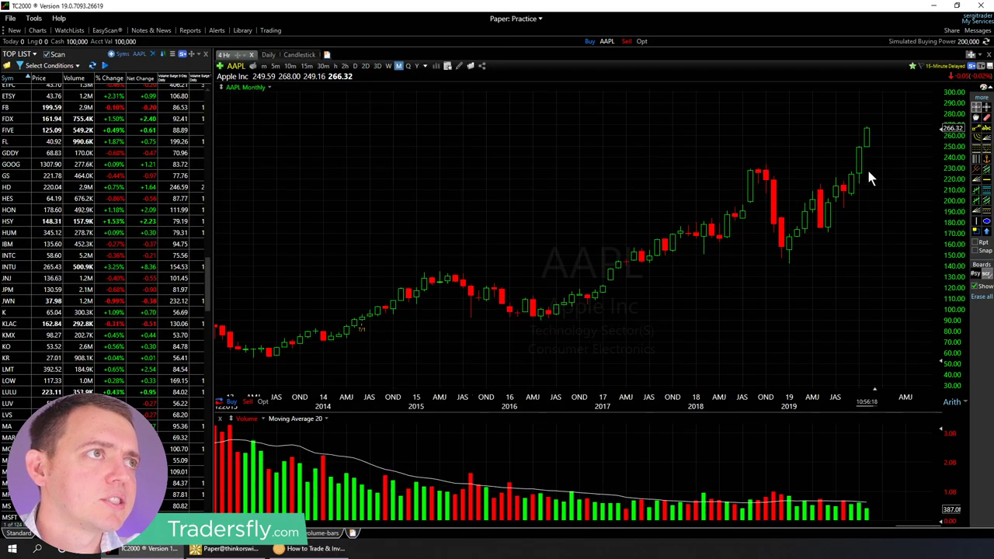
{"action": "scroll", "coordinate": [857, 149], "scroll_direction": "up", "scroll_amount": 4}
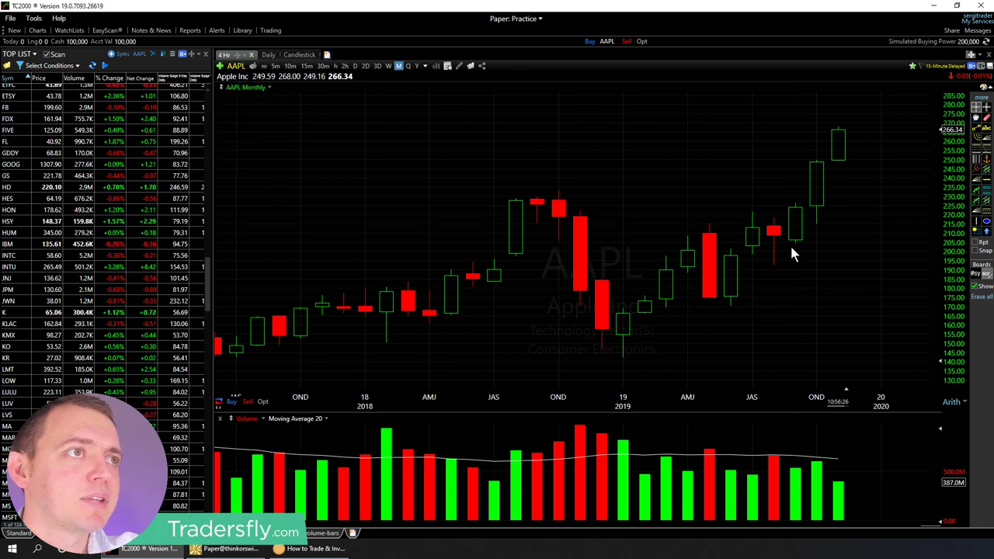
{"action": "scroll", "coordinate": [787, 245], "scroll_direction": "up", "scroll_amount": 2}
{"action": "scroll", "coordinate": [784, 239], "scroll_direction": "up", "scroll_amount": 1}
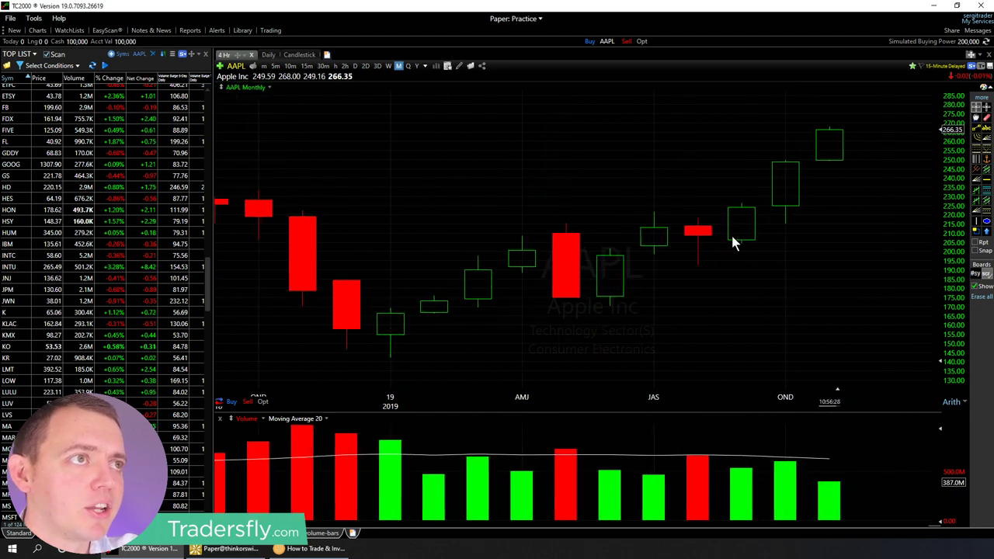
{"action": "scroll", "coordinate": [748, 207], "scroll_direction": "down", "scroll_amount": 3}
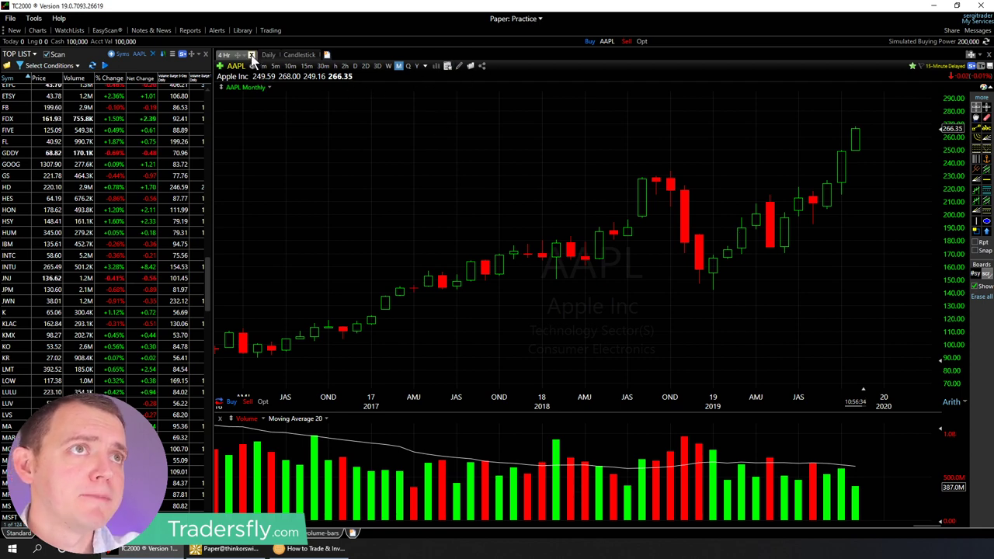
Step: Open the AAPL chart's properties and set the price plot style to Line
{"action": "right_click", "coordinate": [325, 146]}
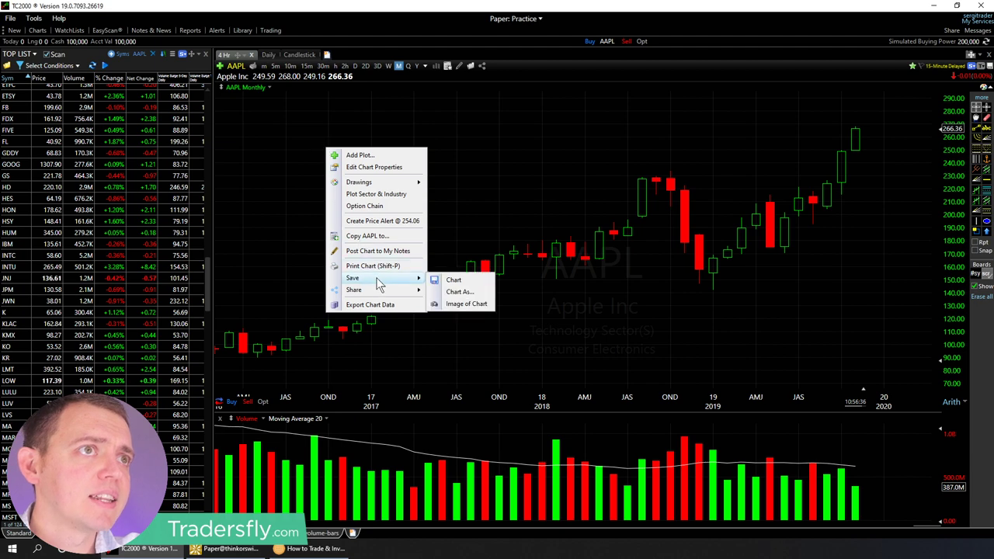
{"action": "mouse_move", "coordinate": [374, 184]}
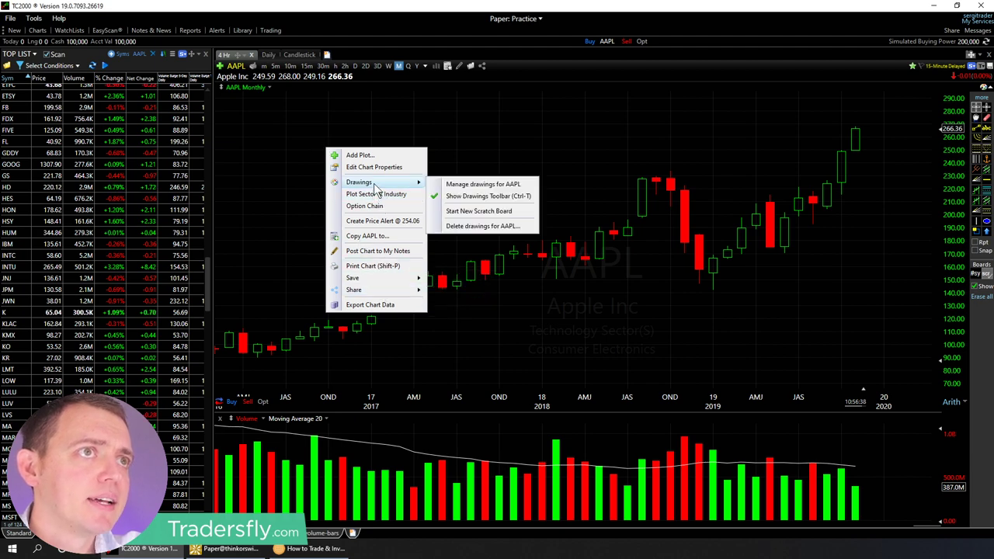
{"action": "left_click", "coordinate": [376, 167]}
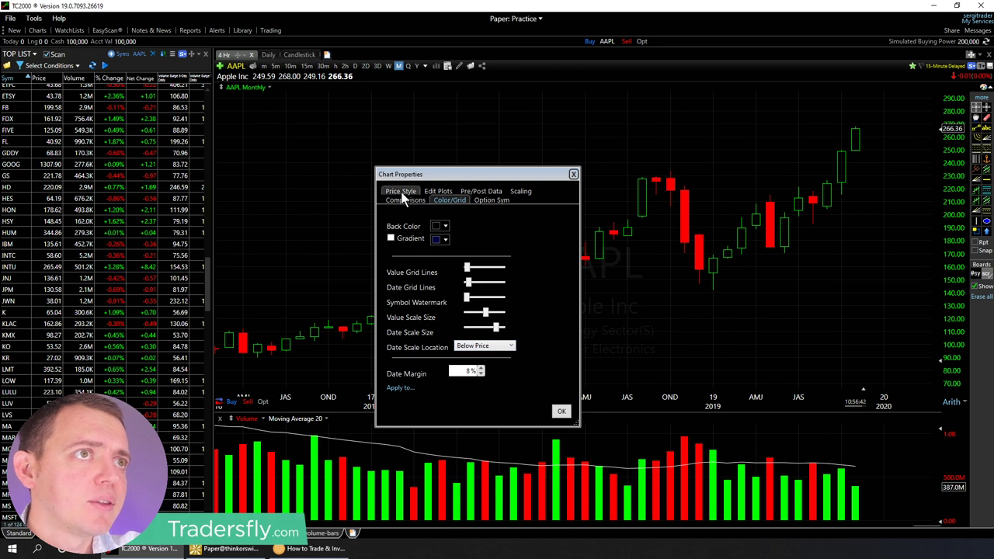
{"action": "left_click", "coordinate": [402, 193]}
{"action": "left_click", "coordinate": [547, 216]}
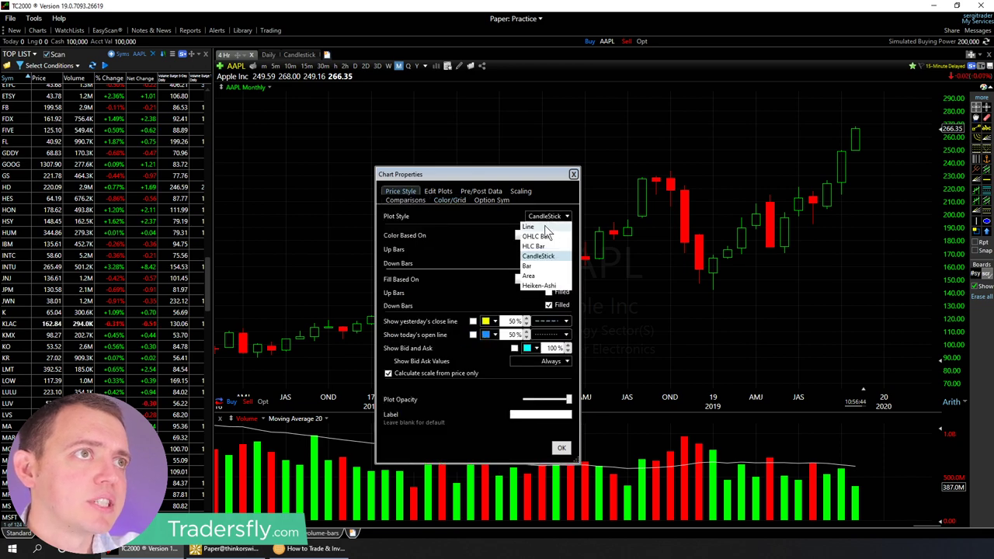
{"action": "left_click", "coordinate": [546, 226]}
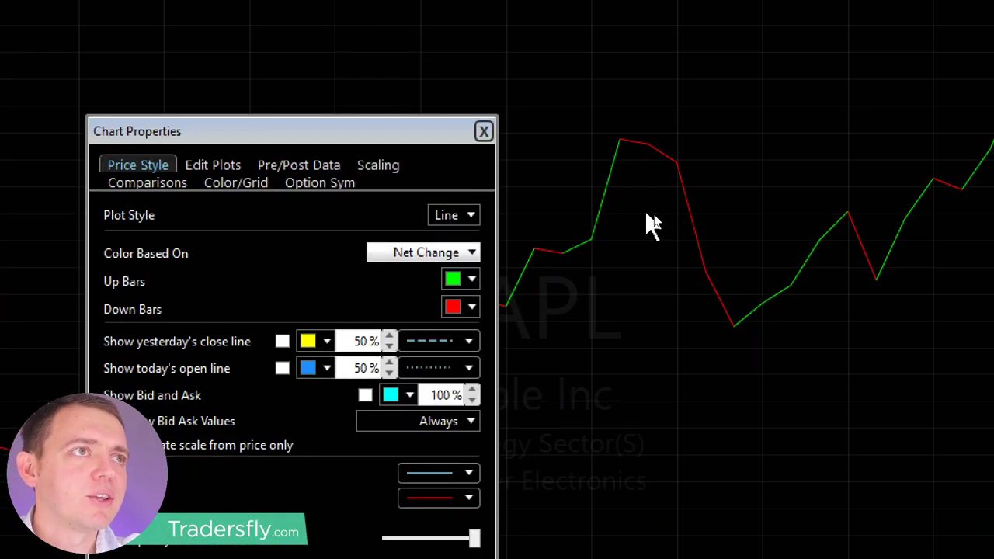
Step: Try the OHLC Bar, HLC Bar and CandleStick plot styles on the AAPL chart
{"action": "left_click", "coordinate": [451, 218]}
{"action": "left_click", "coordinate": [440, 257]}
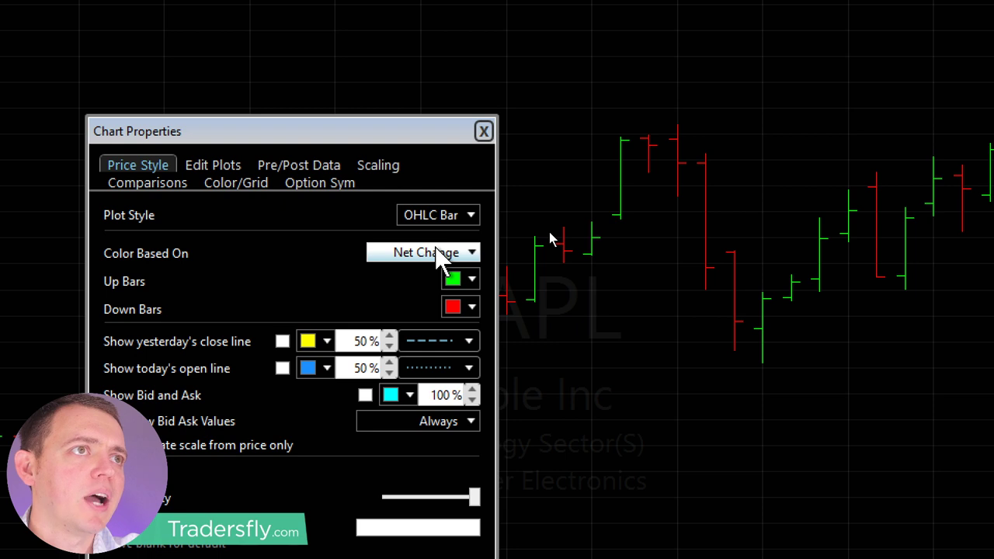
{"action": "left_click", "coordinate": [446, 216]}
{"action": "left_click", "coordinate": [428, 276]}
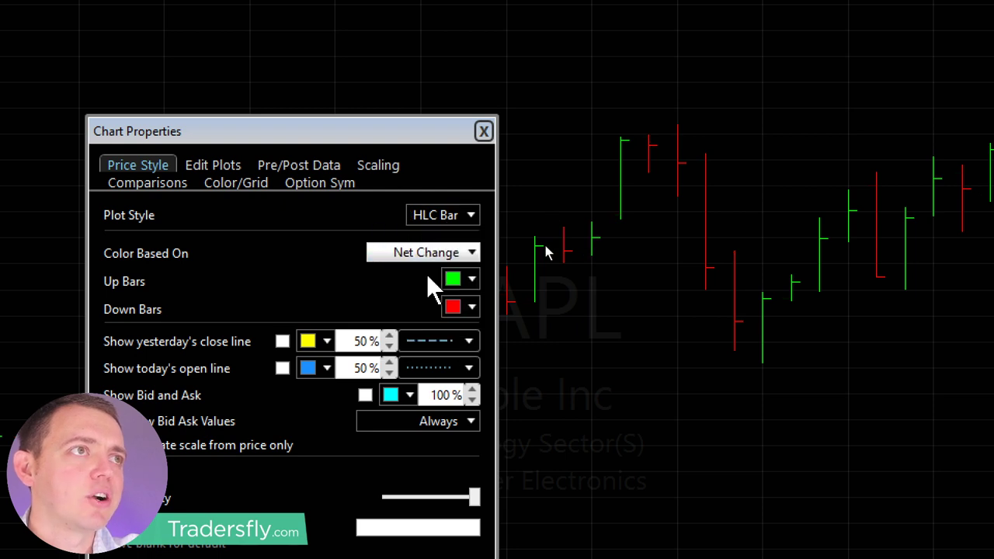
{"action": "left_click", "coordinate": [449, 215]}
{"action": "left_click", "coordinate": [430, 296]}
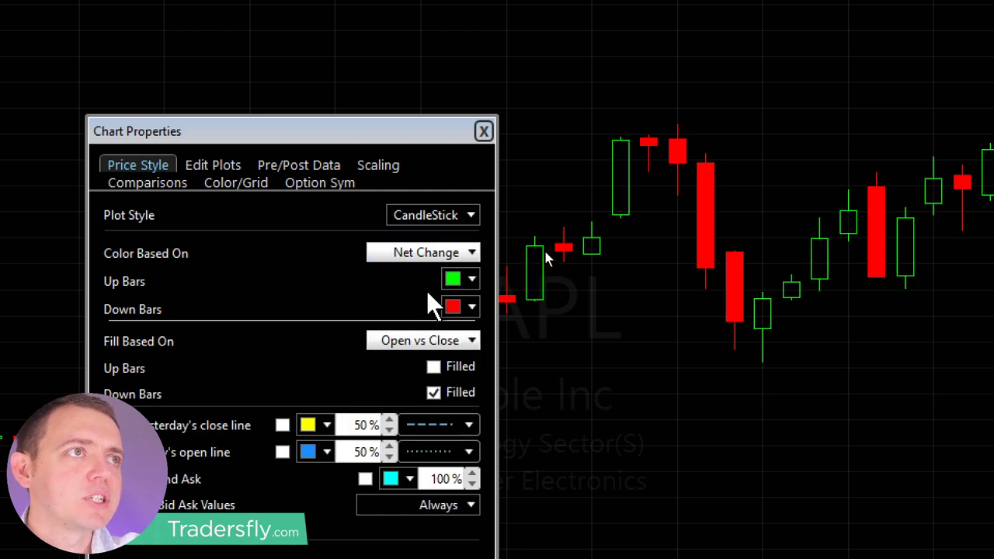
Step: Try the Bar, Area and Heiken-Ashi plot styles on the AAPL chart
{"action": "left_click", "coordinate": [445, 216]}
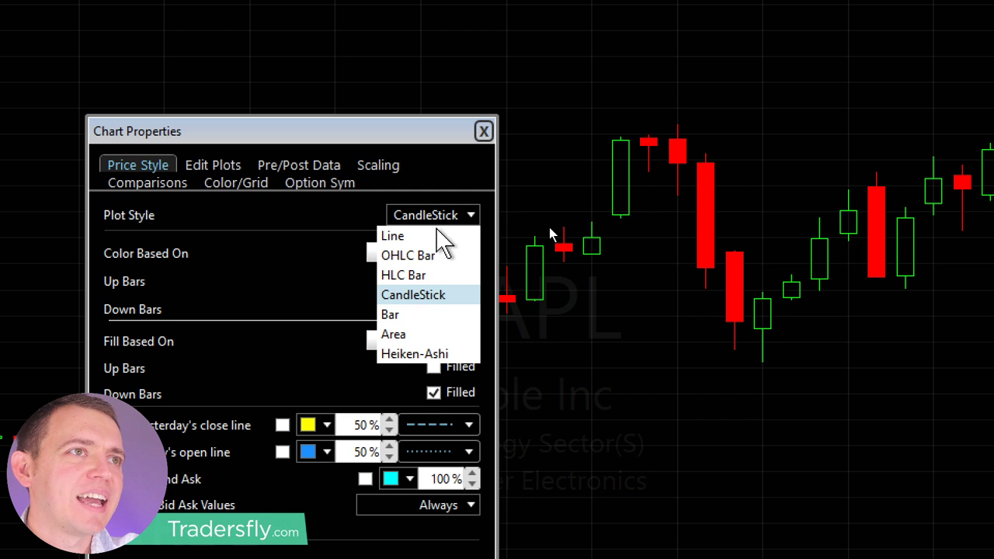
{"action": "left_click", "coordinate": [426, 314]}
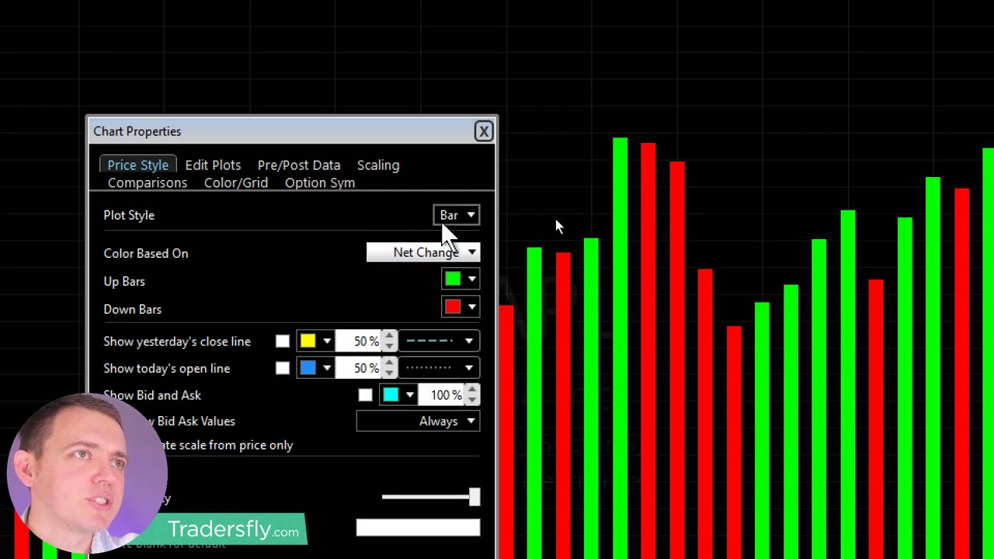
{"action": "left_click", "coordinate": [447, 218]}
{"action": "left_click", "coordinate": [415, 334]}
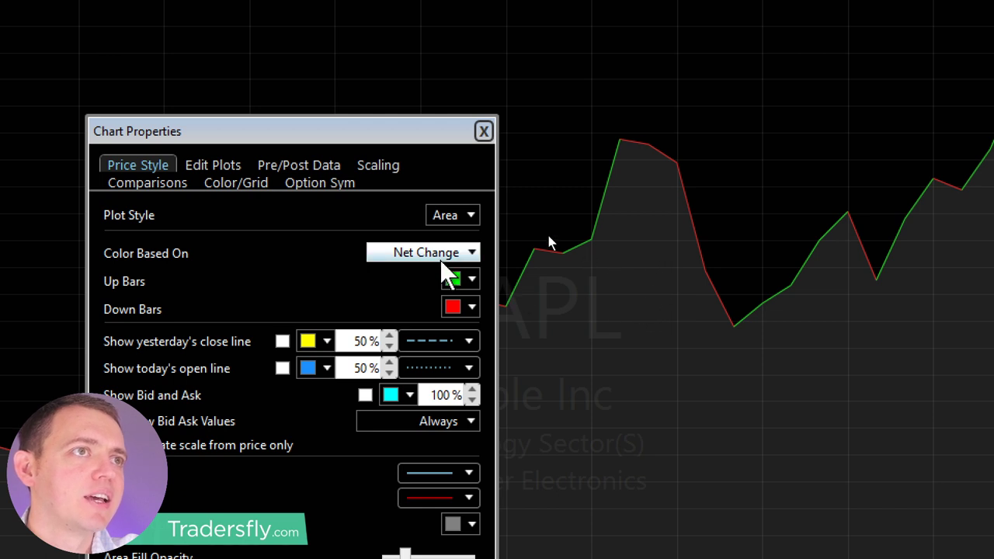
{"action": "left_click", "coordinate": [450, 219]}
{"action": "left_click", "coordinate": [426, 351]}
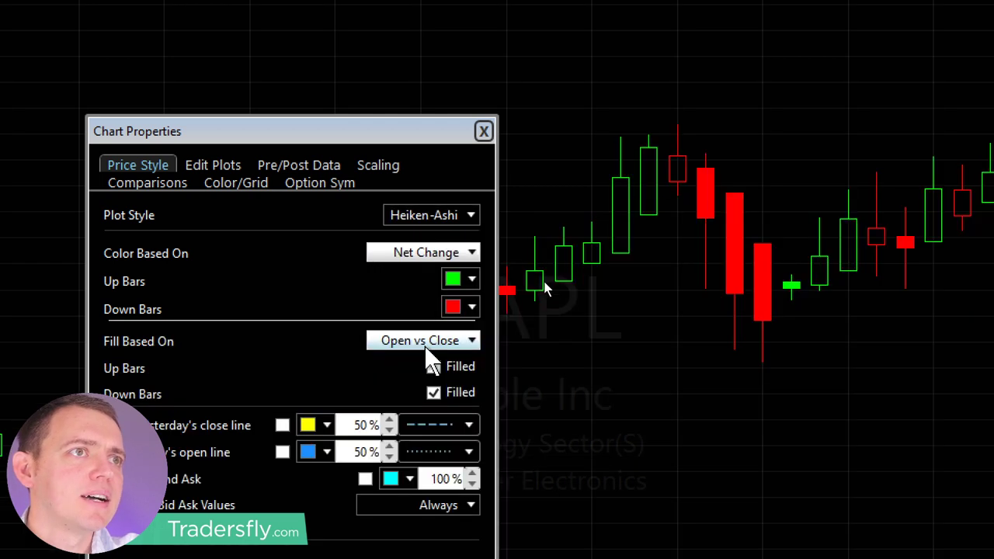
Step: Set the AAPL price plot style to OHLC Bar and close the chart properties
{"action": "left_click", "coordinate": [453, 217]}
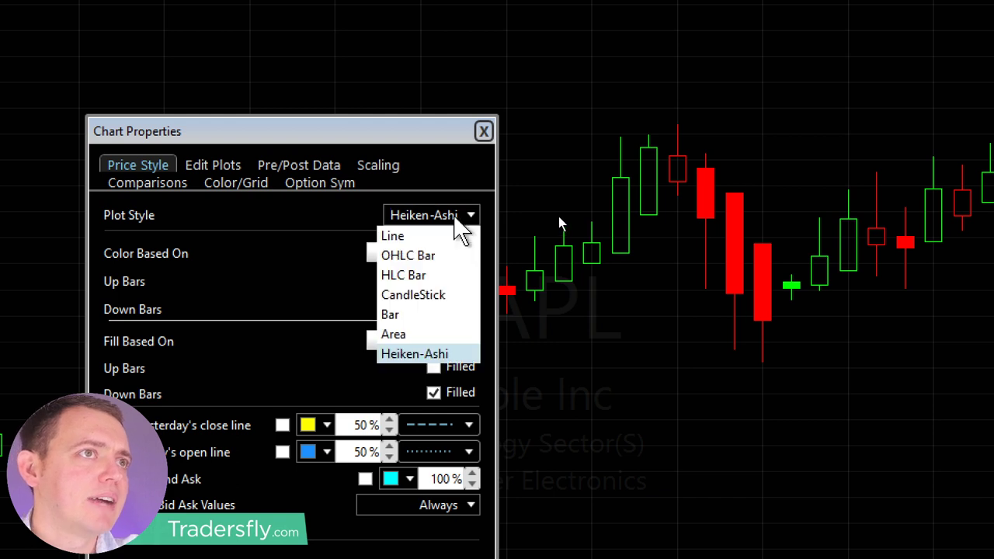
{"action": "left_click", "coordinate": [420, 256]}
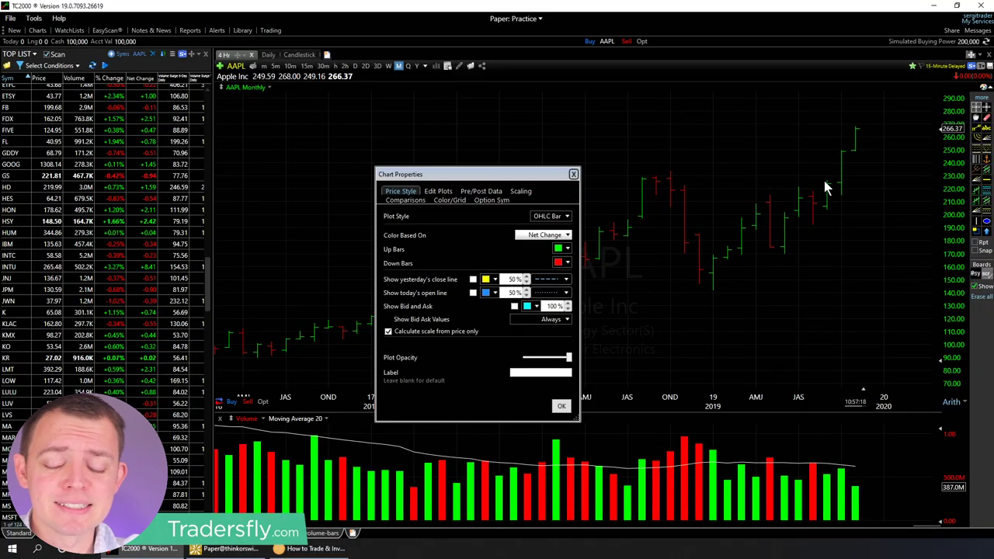
{"action": "left_click_drag", "start_coordinate": [435, 174], "coordinate": [66, 226]}
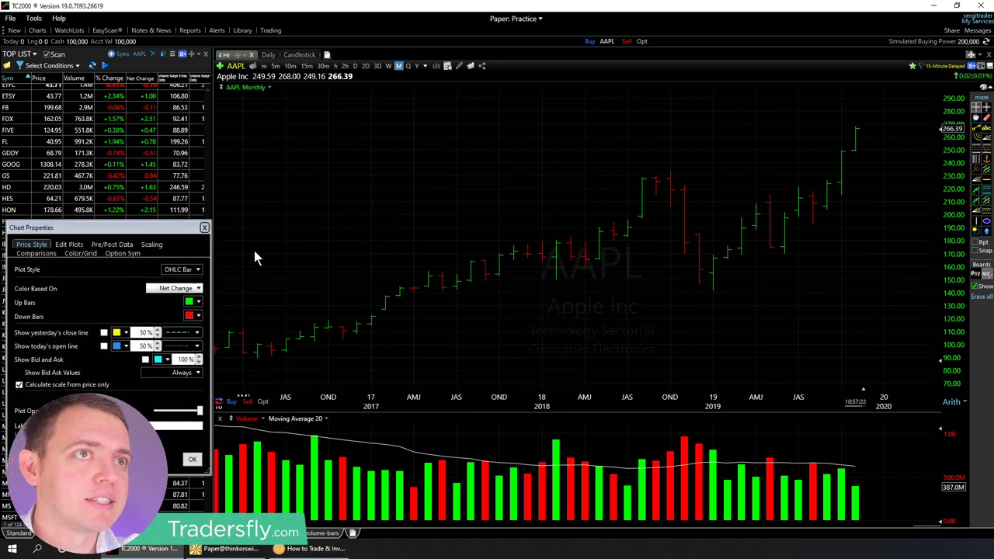
{"action": "left_click", "coordinate": [205, 227]}
Step: Inspect the latest monthly OHLC bars up close and switch the AAPL chart to the 1-minute time frame
{"action": "scroll", "coordinate": [770, 218], "scroll_direction": "up", "scroll_amount": 5}
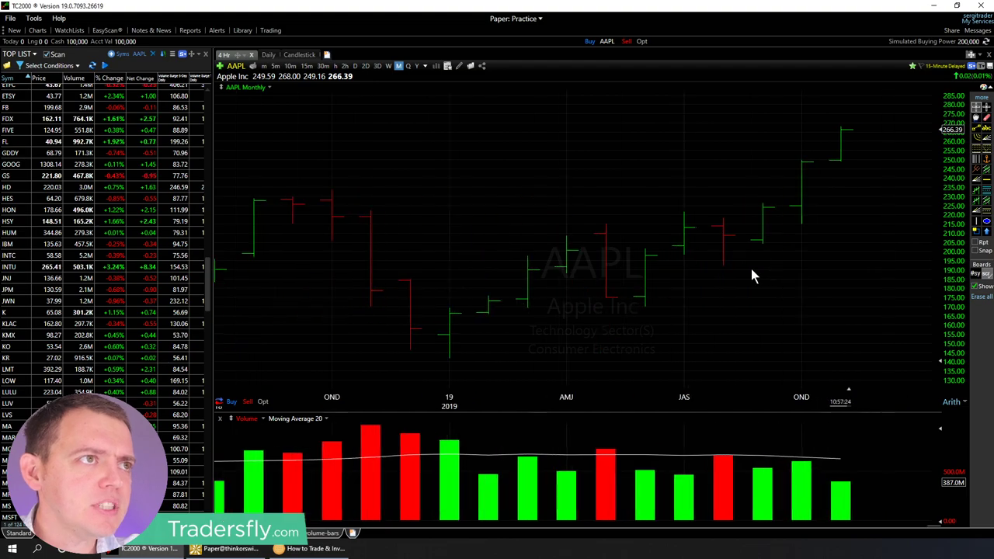
{"action": "scroll", "coordinate": [751, 269], "scroll_direction": "up", "scroll_amount": 3}
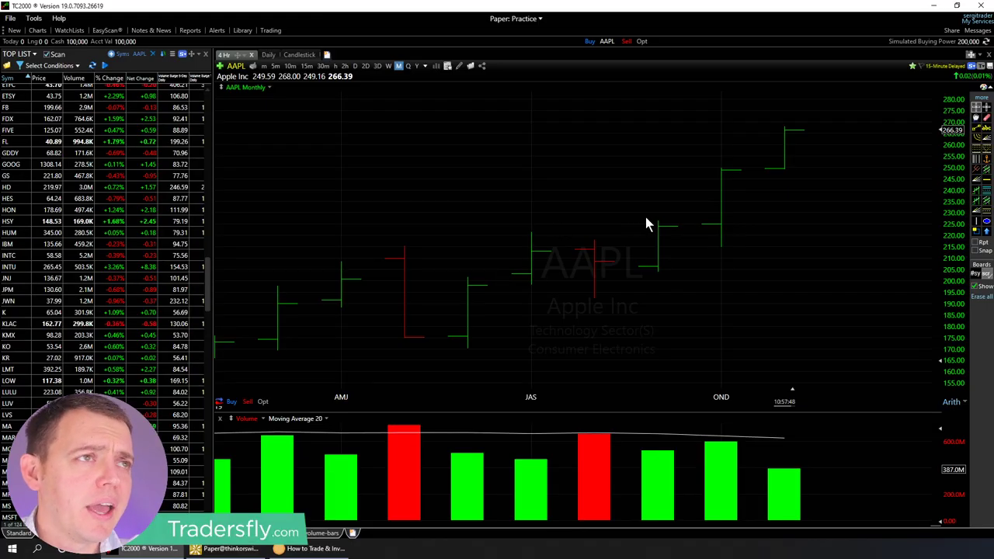
{"action": "left_click", "coordinate": [265, 66]}
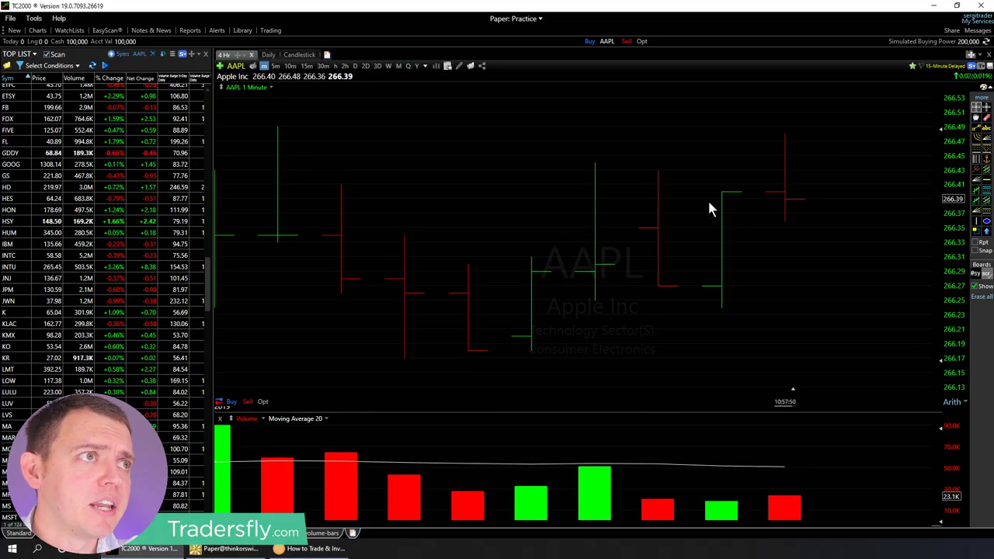
{"action": "scroll", "coordinate": [738, 205], "scroll_direction": "up", "scroll_amount": 2}
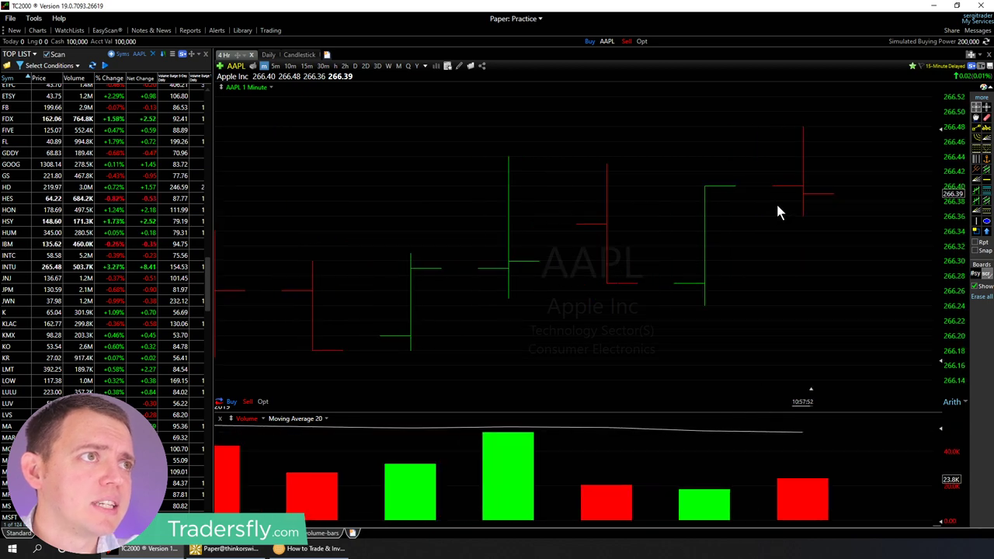
Step: Switch to thinkorswim, bring up the SPX chart and show its latest bars in the 1 D : 1m time frame
{"action": "left_click", "coordinate": [226, 549]}
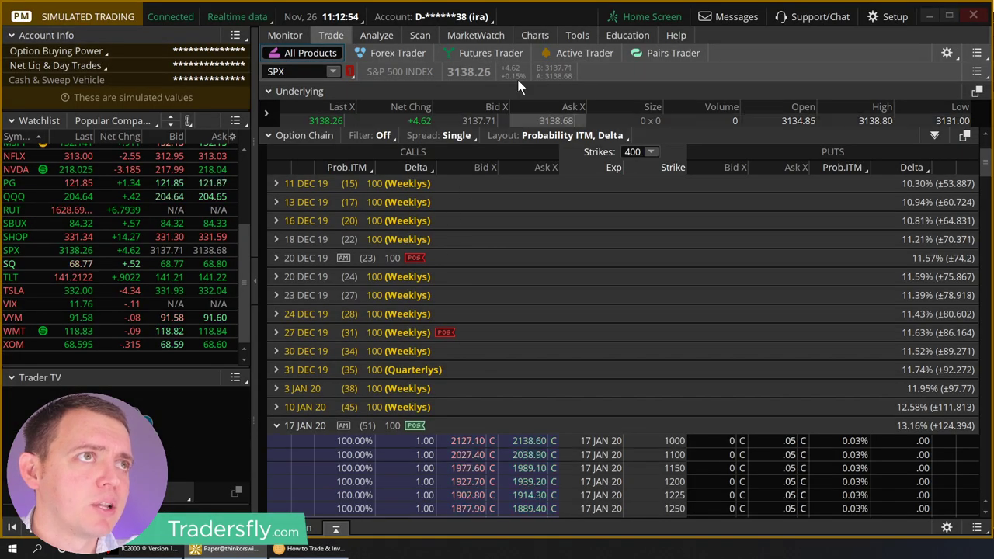
{"action": "left_click", "coordinate": [525, 36]}
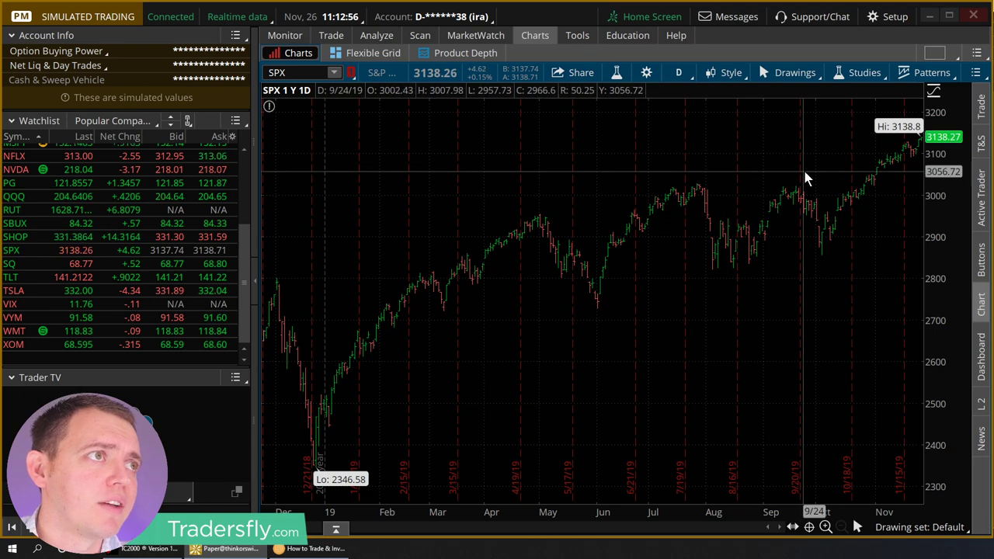
{"action": "left_click", "coordinate": [678, 72]}
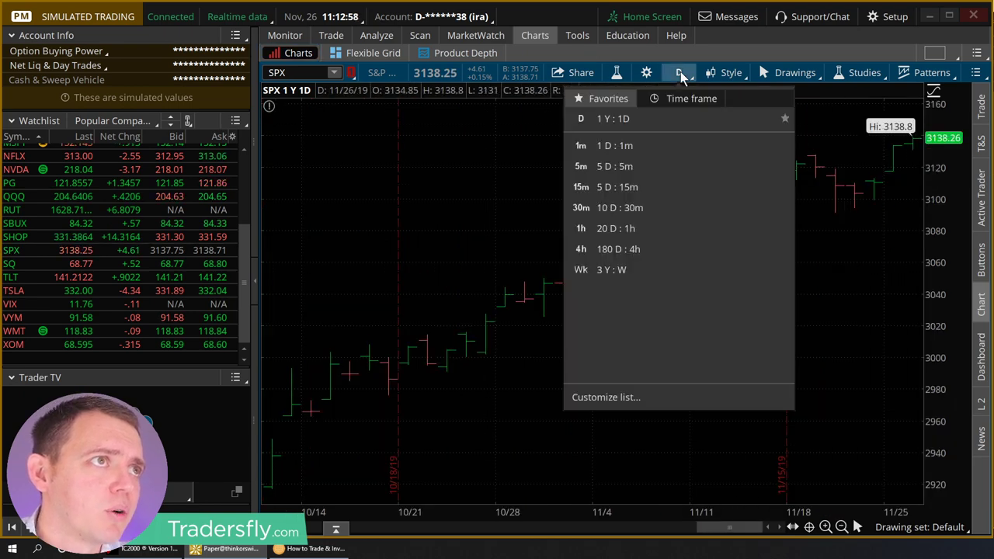
{"action": "left_click", "coordinate": [624, 149]}
{"action": "left_click_drag", "start_coordinate": [741, 202], "coordinate": [821, 240]}
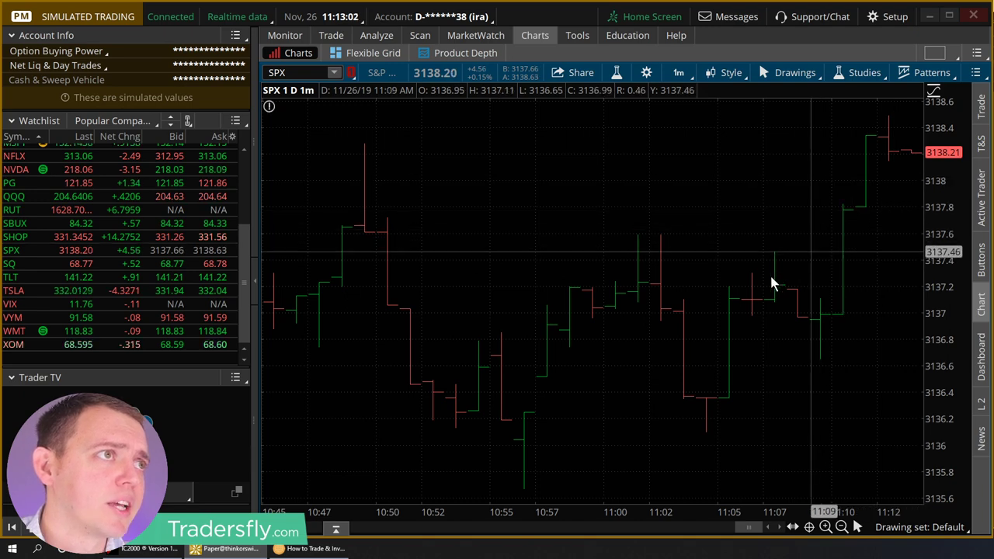
{"action": "left_click_drag", "start_coordinate": [774, 276], "coordinate": [901, 248]}
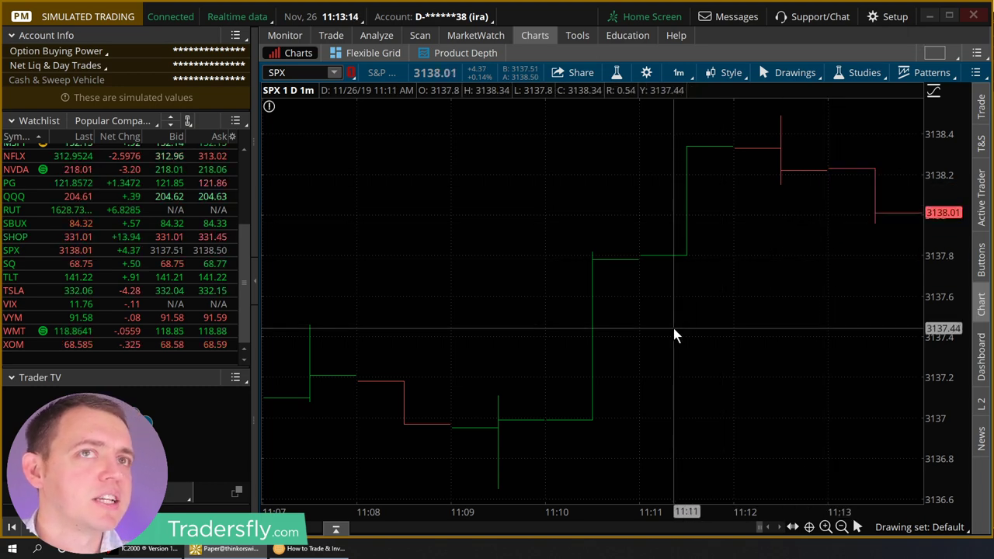
Step: Change the SPX chart type from bars to Candle
{"action": "left_click", "coordinate": [734, 78]}
{"action": "mouse_move", "coordinate": [718, 223]}
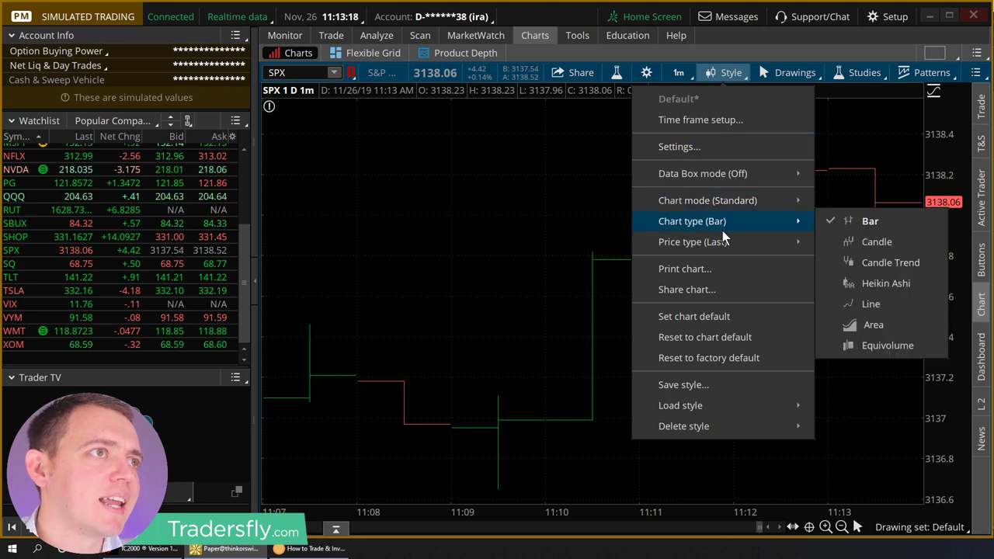
{"action": "left_click", "coordinate": [872, 242]}
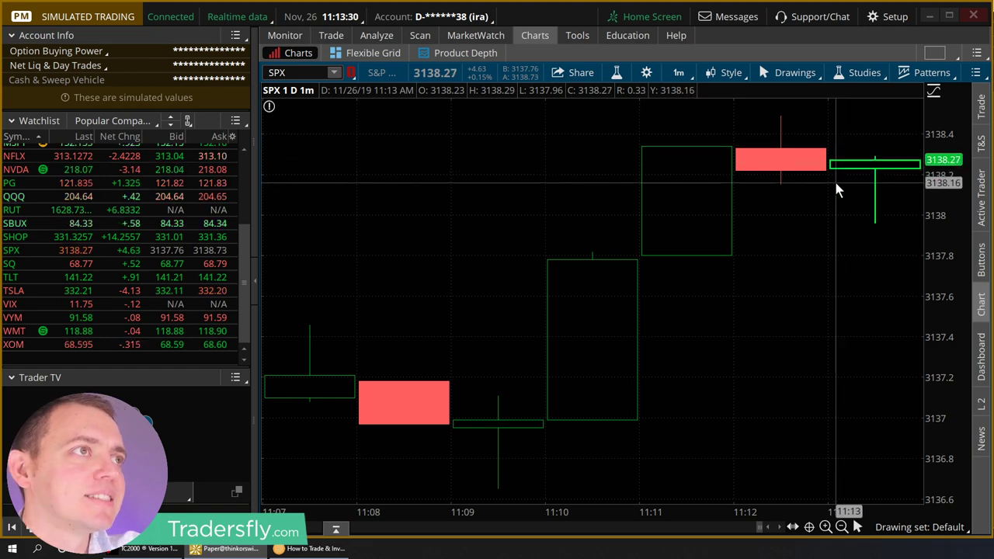
Step: Change the SPX chart to a tick-based time frame with a 1 day interval and a 76 ticks aggregation period
{"action": "left_click", "coordinate": [678, 74]}
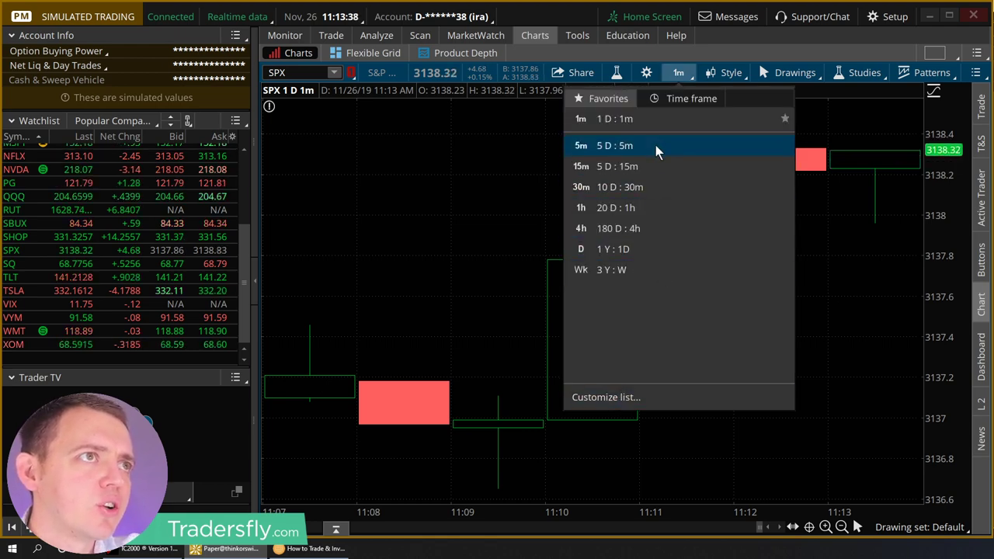
{"action": "left_click", "coordinate": [672, 100]}
{"action": "left_click", "coordinate": [774, 226]}
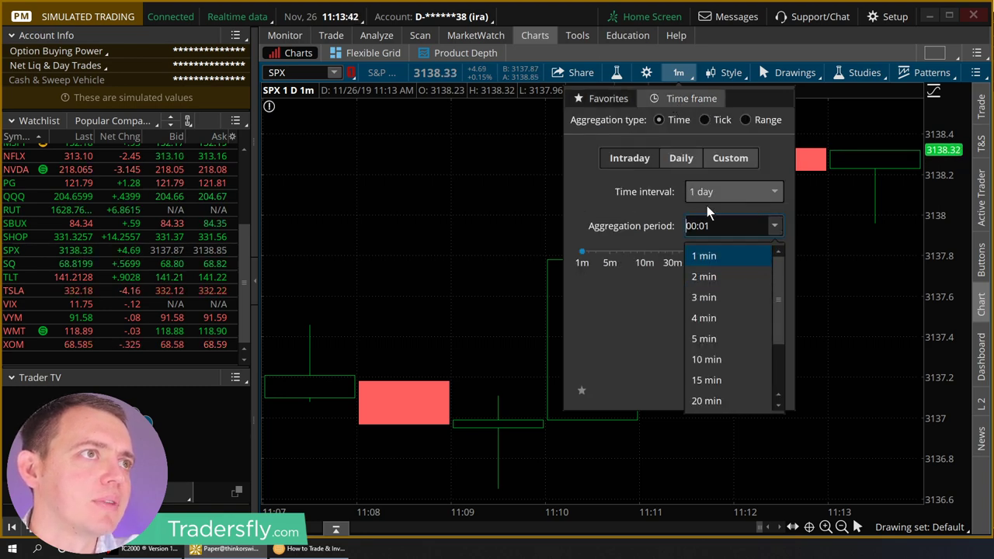
{"action": "left_click", "coordinate": [605, 210]}
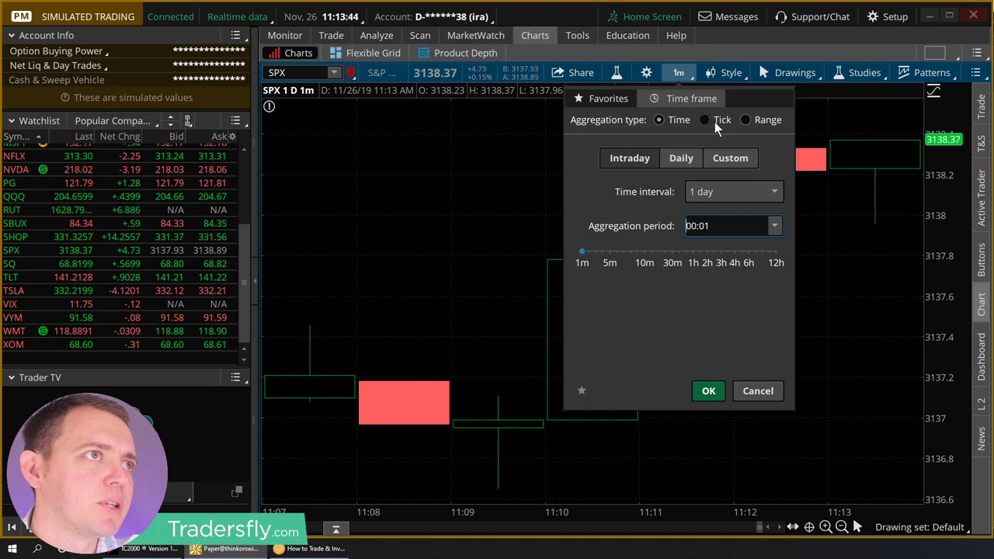
{"action": "left_click", "coordinate": [716, 121]}
{"action": "left_click", "coordinate": [621, 221]}
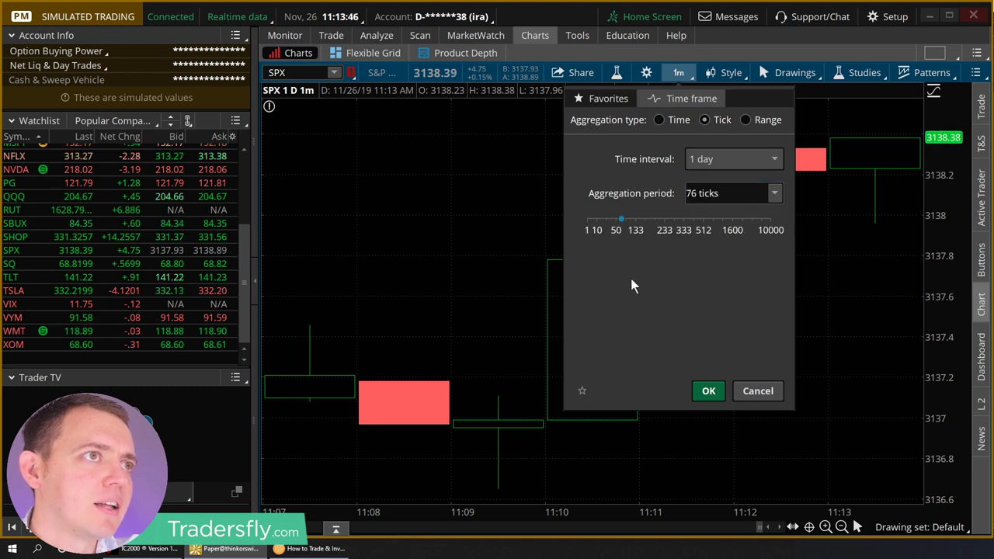
{"action": "left_click", "coordinate": [707, 391]}
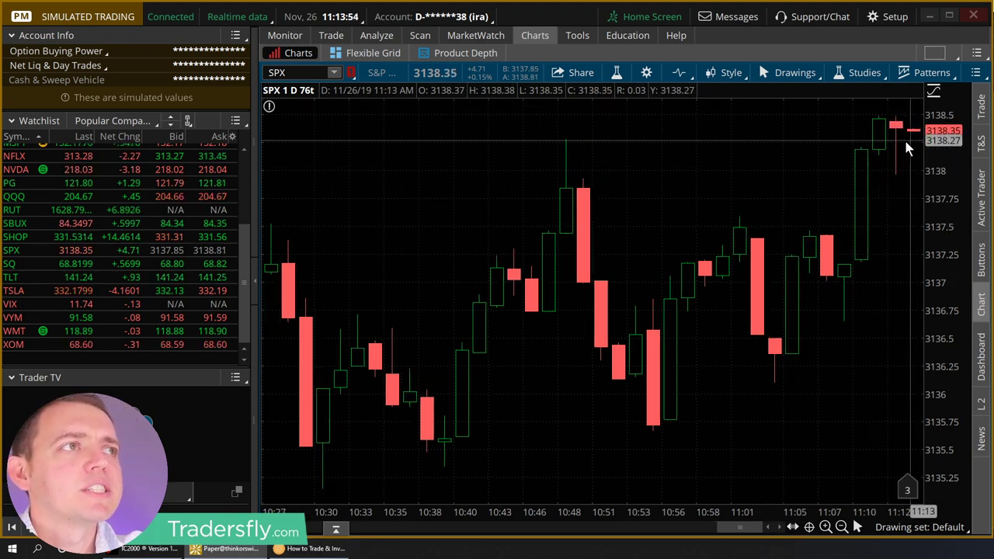
{"action": "scroll", "coordinate": [893, 167], "scroll_direction": "up", "scroll_amount": 5}
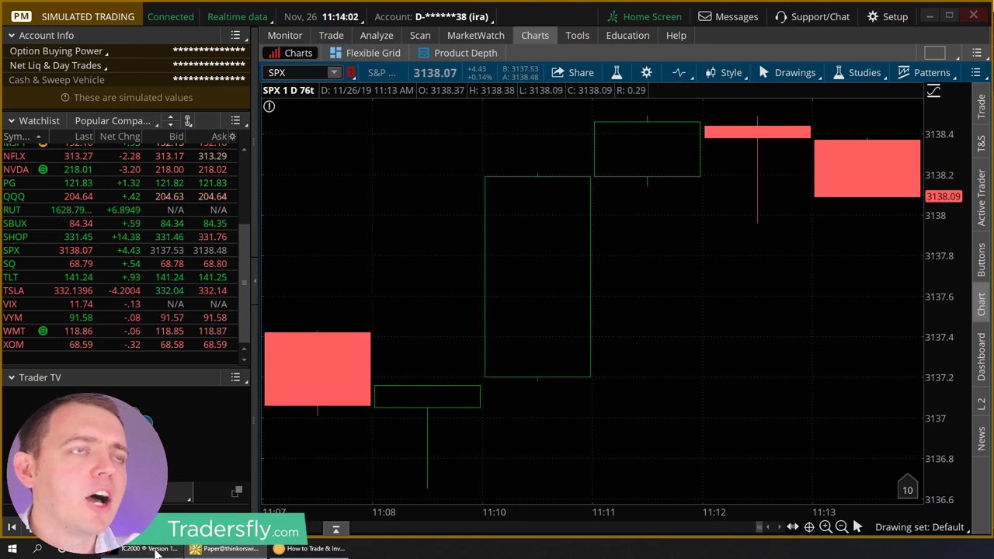
Step: Switch to TC2000 and set the AAPL bar chart to the monthly time frame
{"action": "mouse_move", "coordinate": [156, 550]}
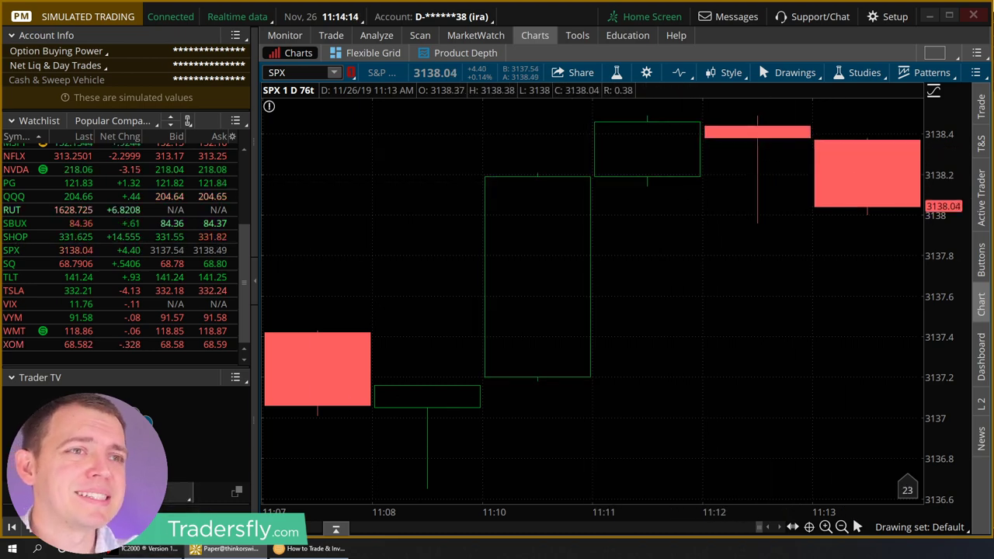
{"action": "key", "text": "alt+Tab"}
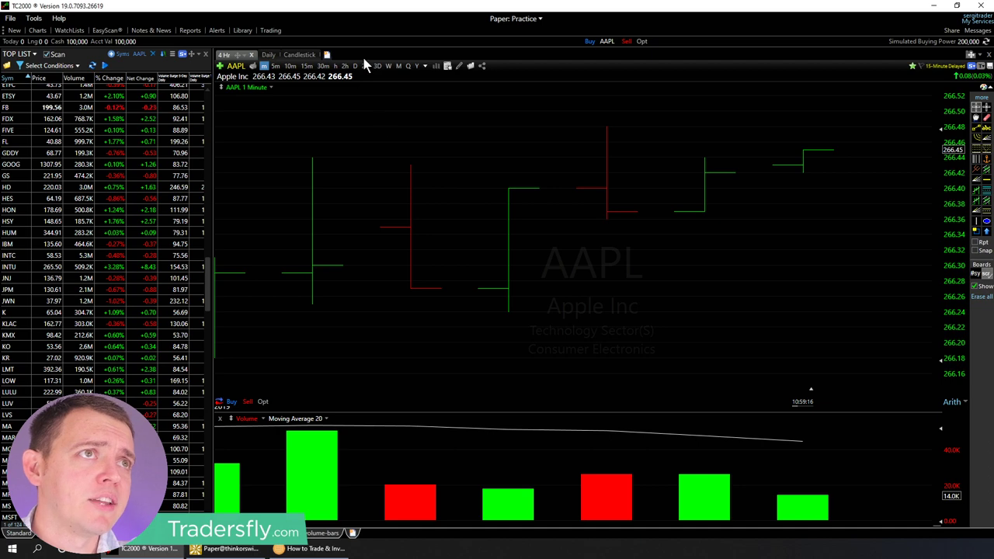
{"action": "left_click", "coordinate": [399, 65]}
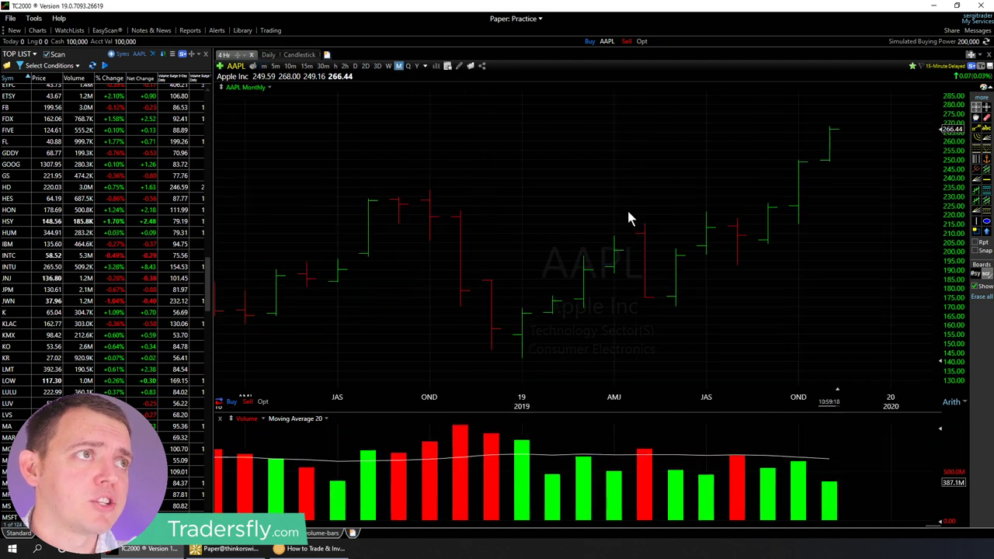
Step: Bring up the AAPL Candlestick chart and set its time frame to weekly
{"action": "left_click", "coordinate": [293, 56]}
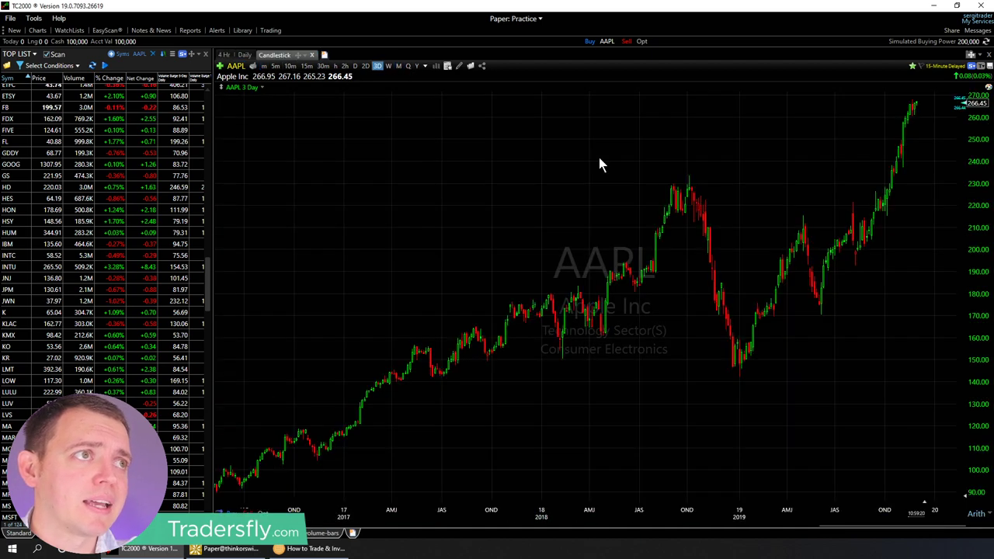
{"action": "scroll", "coordinate": [870, 203], "scroll_direction": "up", "scroll_amount": 5}
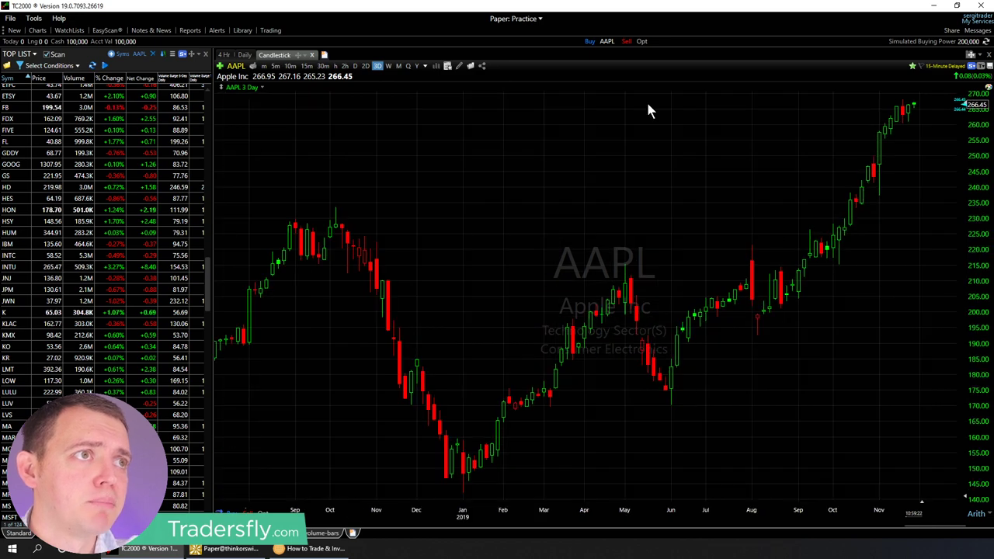
{"action": "left_click", "coordinate": [389, 66]}
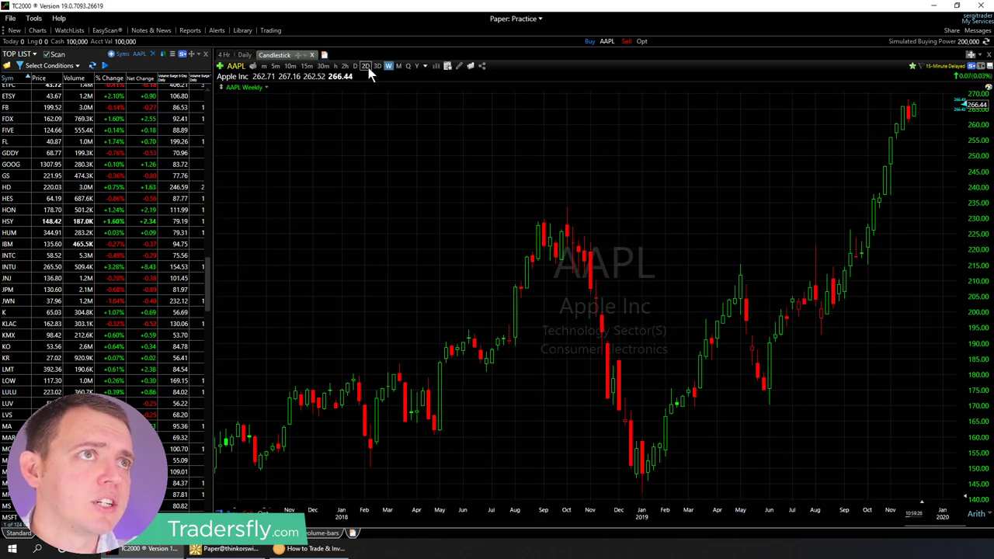
Step: Set the AAPL candlestick chart to the daily time frame and show its price history back to 2015
{"action": "left_click", "coordinate": [355, 66]}
{"action": "scroll", "coordinate": [458, 210], "scroll_direction": "down", "scroll_amount": 3}
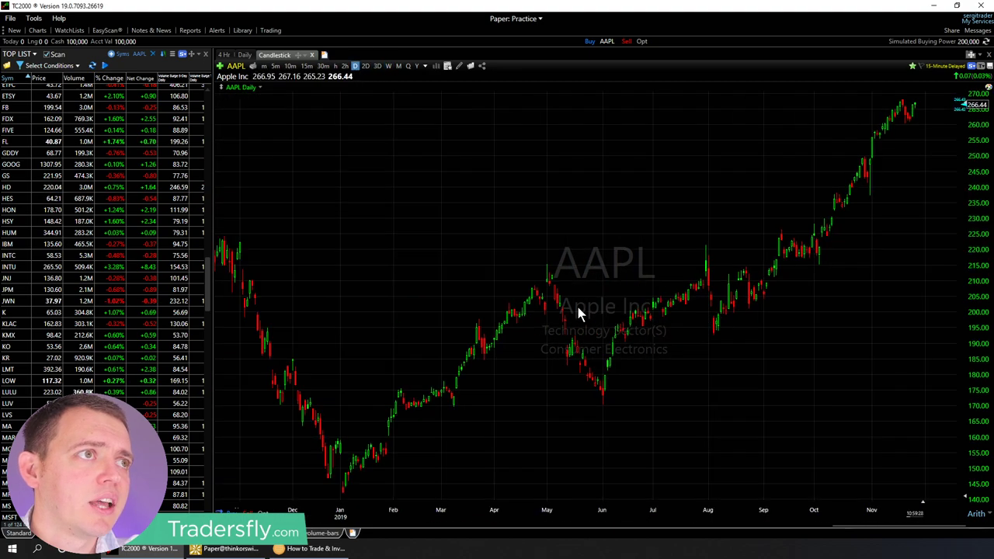
{"action": "scroll", "coordinate": [474, 209], "scroll_direction": "down", "scroll_amount": 5}
{"action": "scroll", "coordinate": [536, 256], "scroll_direction": "down", "scroll_amount": 2}
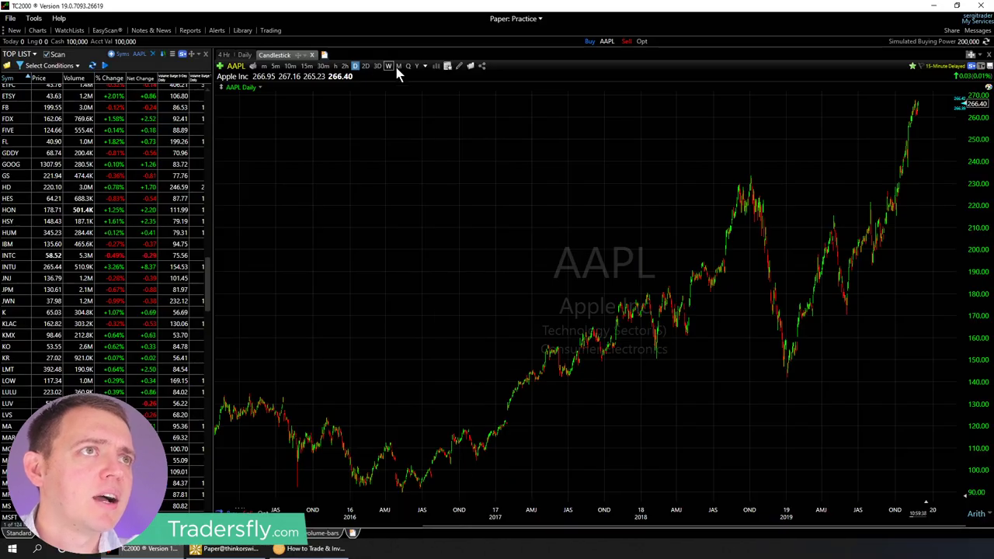
Step: Set the AAPL candlestick chart to the monthly time frame and show the candles from about 2010 onward
{"action": "left_click", "coordinate": [396, 66]}
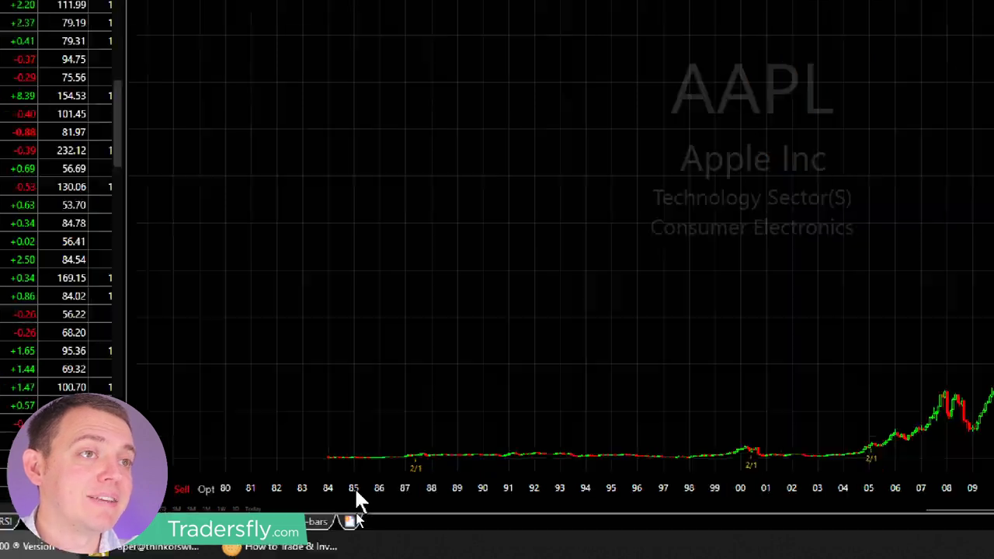
{"action": "scroll", "coordinate": [777, 404], "scroll_direction": "up", "scroll_amount": 2}
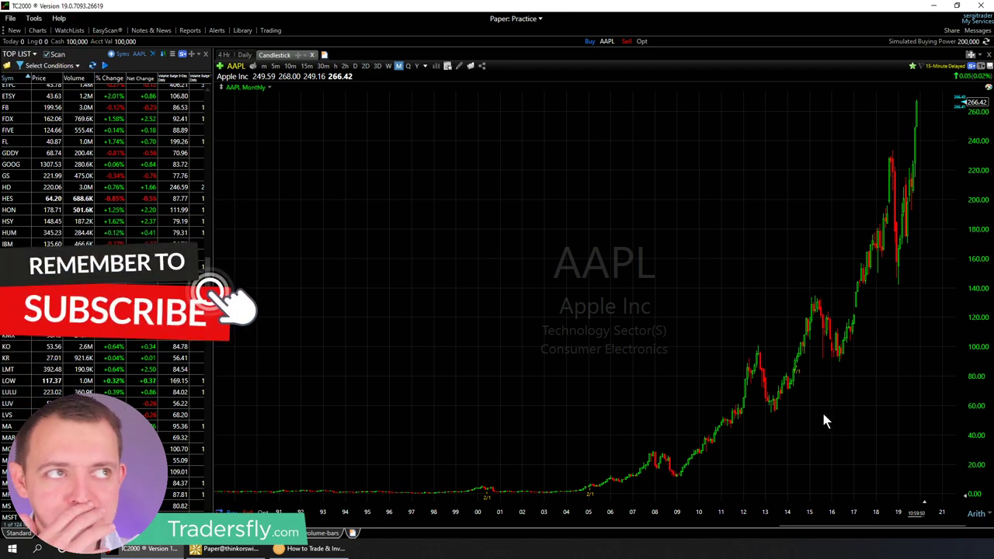
{"action": "scroll", "coordinate": [852, 382], "scroll_direction": "up", "scroll_amount": 2}
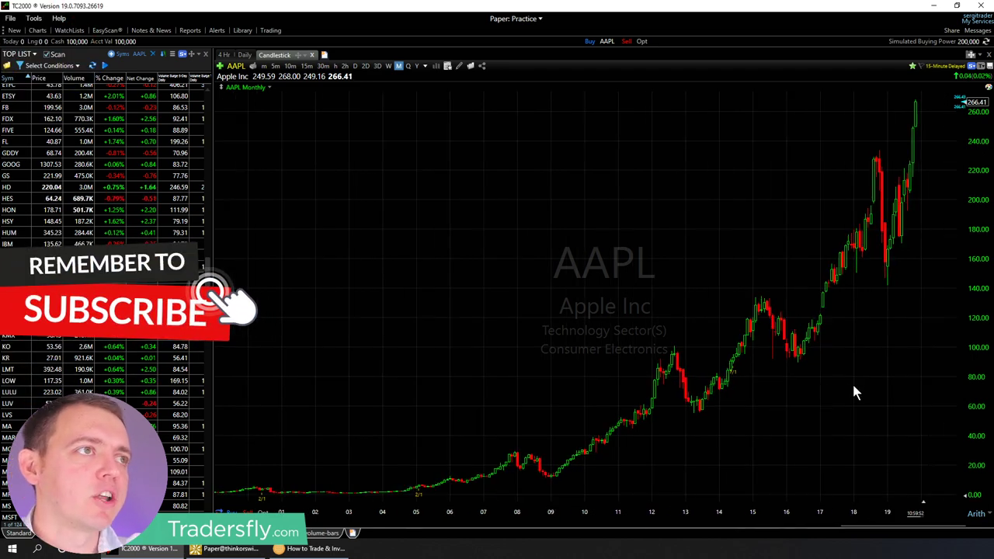
{"action": "scroll", "coordinate": [854, 380], "scroll_direction": "up", "scroll_amount": 1}
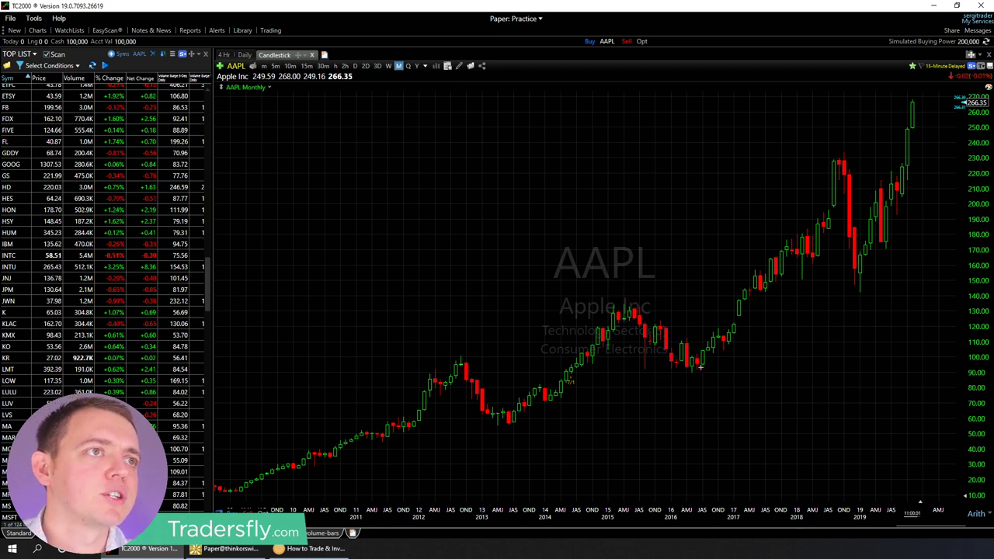
Step: Mark AAPL's 2012 high, 2013 low, 2015 high and 2018 high with horizontal lines, plus an arrow at the latest breakout
{"action": "left_click_drag", "start_coordinate": [701, 368], "coordinate": [429, 367]}
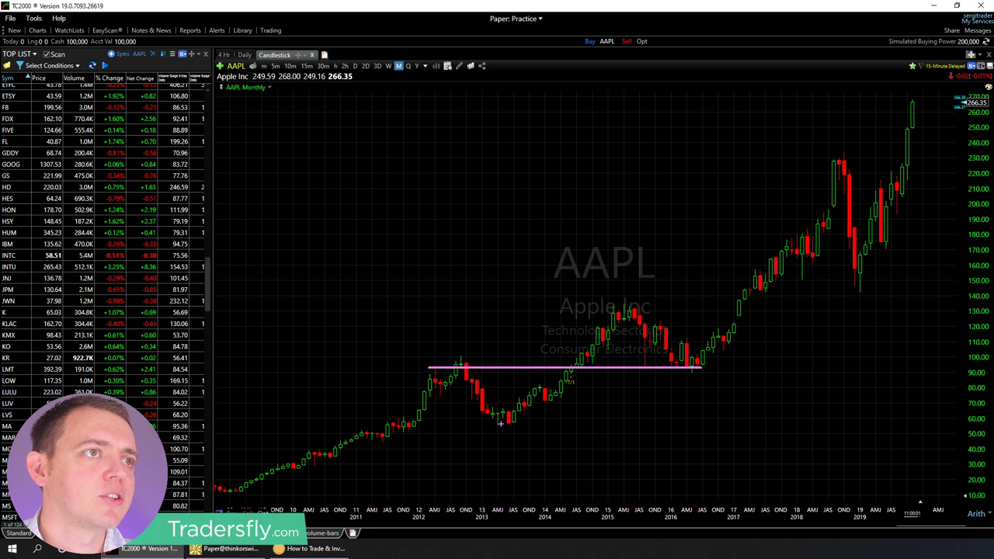
{"action": "left_click_drag", "start_coordinate": [501, 423], "coordinate": [817, 422]}
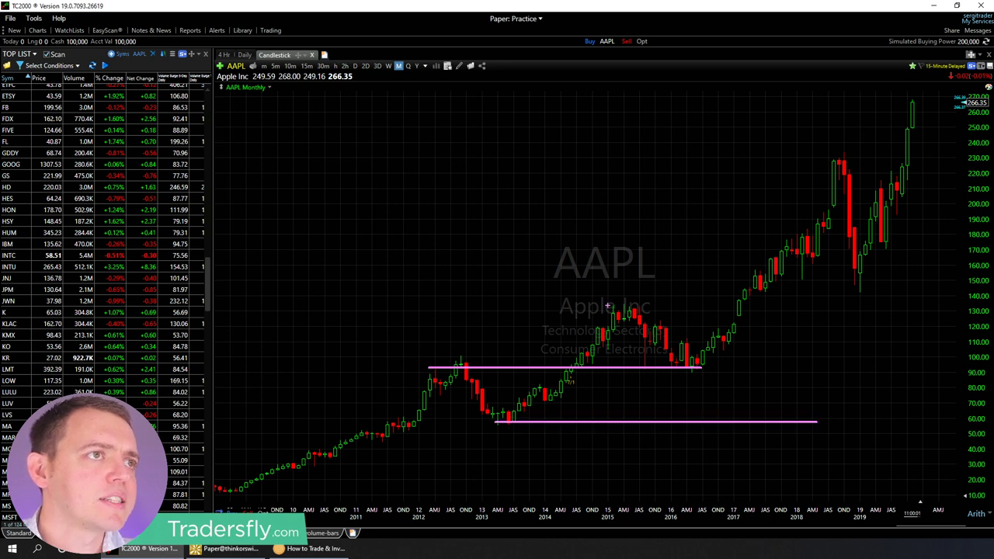
{"action": "left_click_drag", "start_coordinate": [649, 308], "coordinate": [861, 308]}
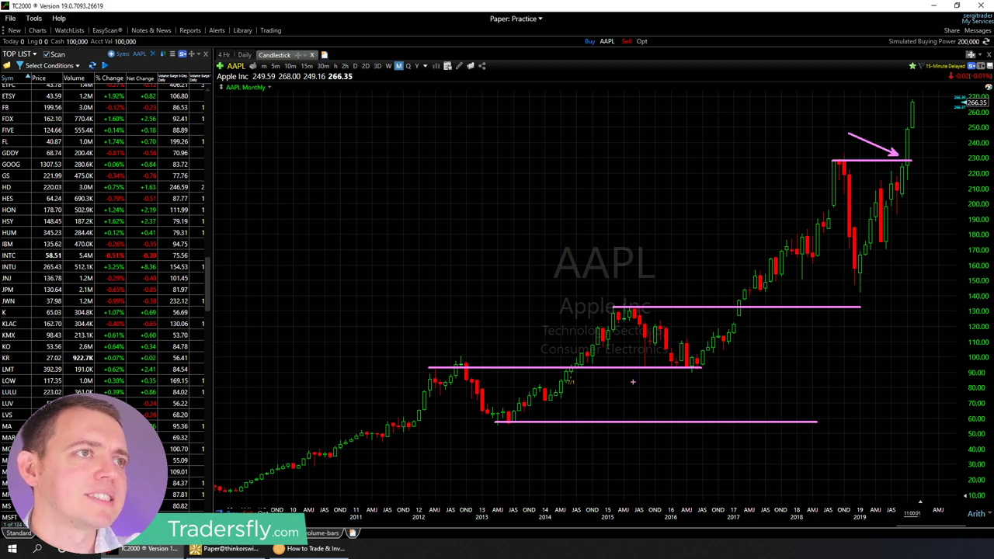
Step: Load the symbol SQ in the candlestick chart and set its time frame to weekly, showing candles from late 2016 onward
{"action": "type", "text": "SQ"}
{"action": "key", "text": "Return"}
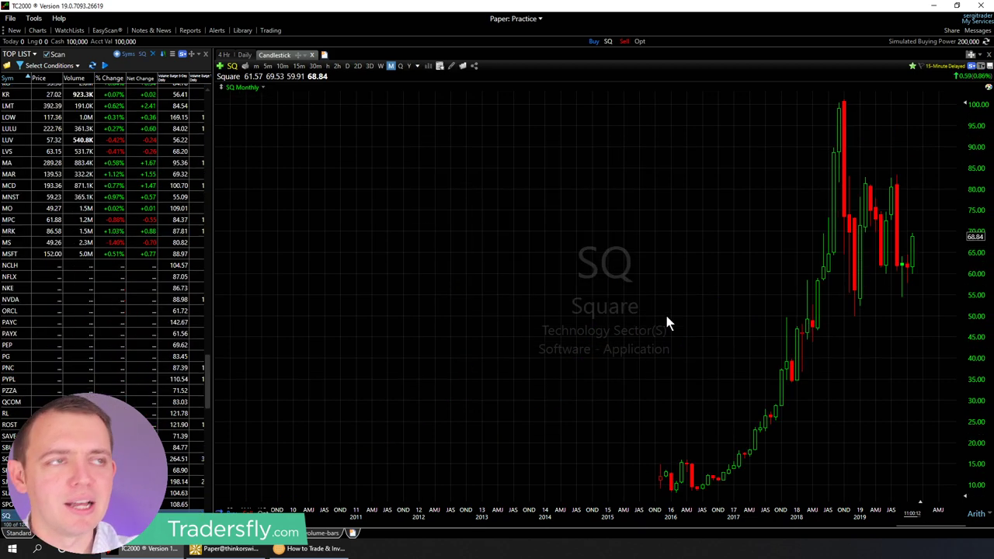
{"action": "key", "text": "w"}
{"action": "scroll", "coordinate": [718, 252], "scroll_direction": "up", "scroll_amount": 2}
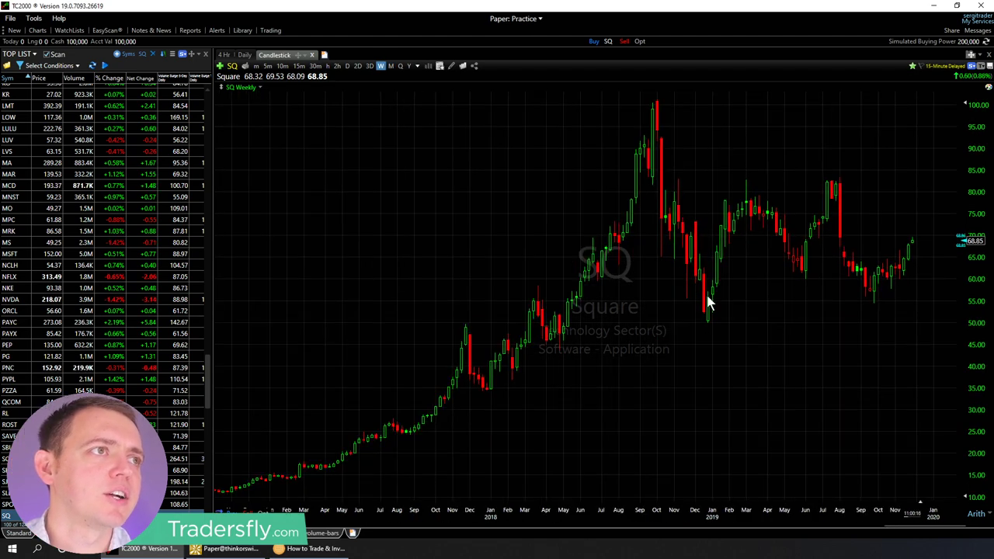
Step: Mark the SQ level at about 55 from the early 2018 high to the year-end low with arrows, and clear the markings
{"action": "left_click_drag", "start_coordinate": [532, 299], "coordinate": [719, 303]}
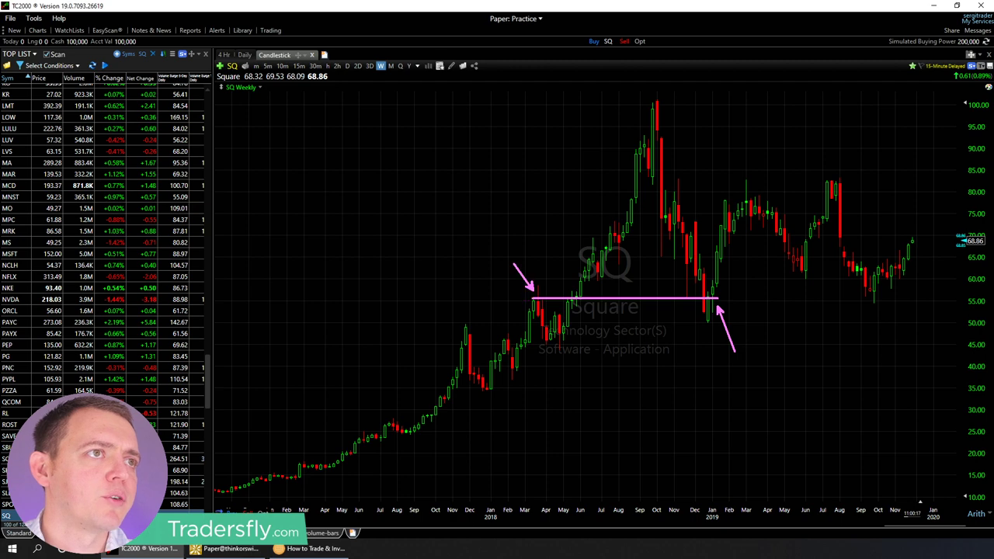
{"action": "key", "text": "Escape"}
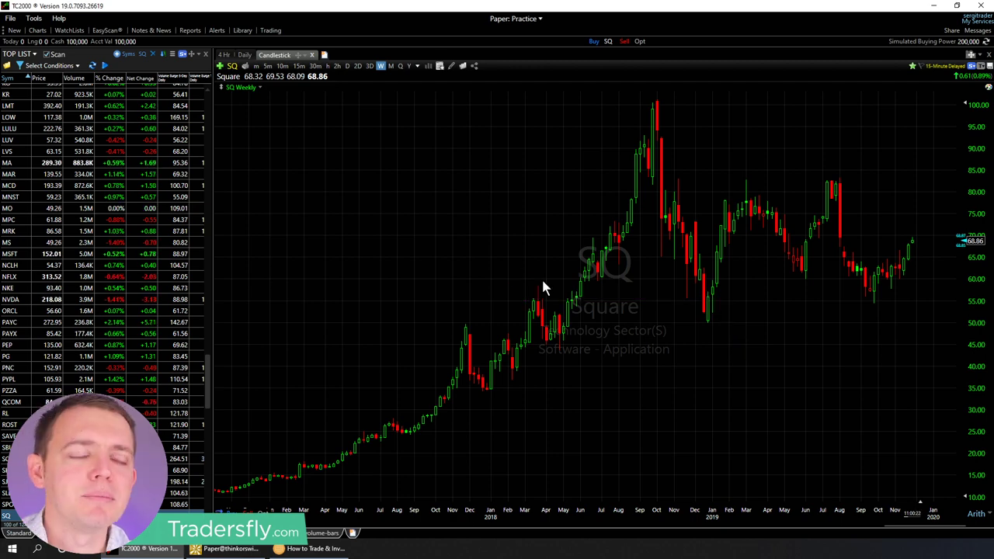
Step: Bring up the 4 Hr chart layout showing SQ's monthly OHLC bars from about 2017 onward
{"action": "left_click", "coordinate": [226, 54]}
{"action": "scroll", "coordinate": [564, 485], "scroll_direction": "down", "scroll_amount": 3}
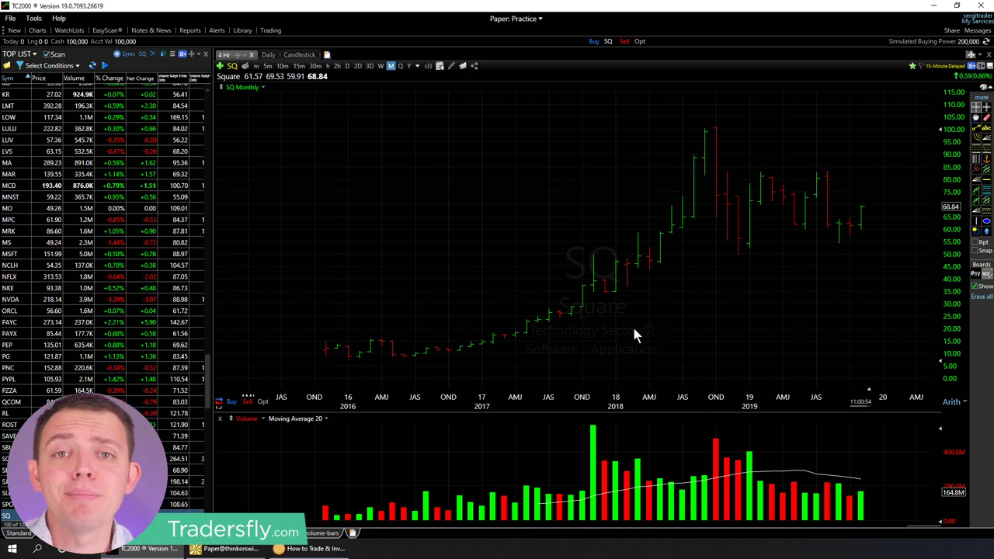
{"action": "scroll", "coordinate": [633, 319], "scroll_direction": "up", "scroll_amount": 2}
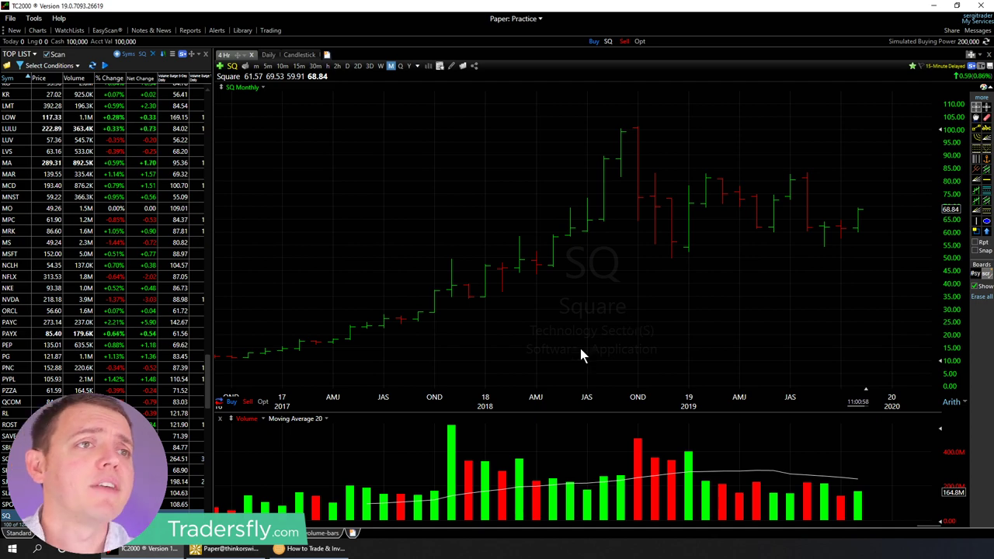
Step: Switch to the browser and open the Tradersfly course list at the stock trading courses
{"action": "left_click", "coordinate": [311, 548]}
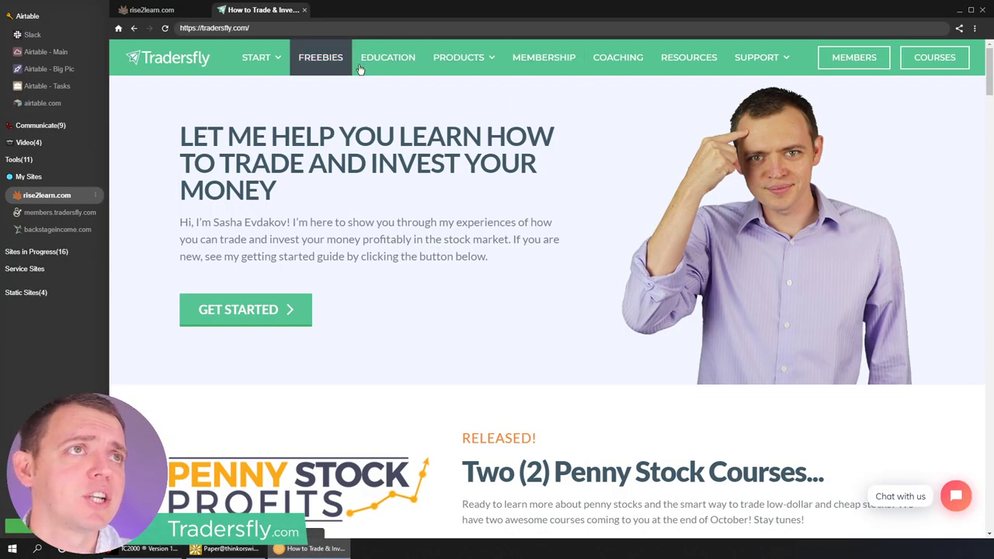
{"action": "mouse_move", "coordinate": [471, 69]}
{"action": "left_click", "coordinate": [465, 108]}
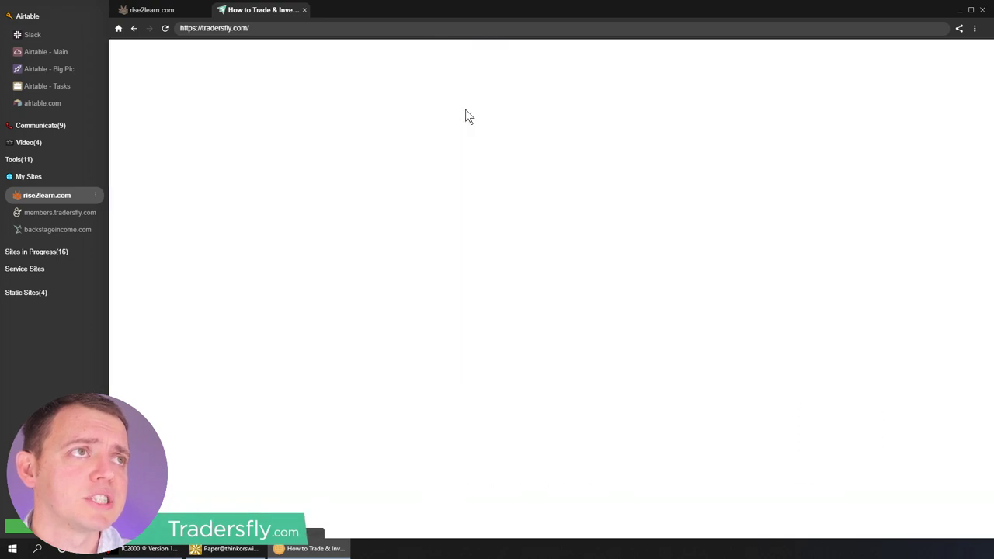
{"action": "scroll", "coordinate": [421, 303], "scroll_direction": "down", "scroll_amount": 2}
{"action": "scroll", "coordinate": [421, 303], "scroll_direction": "down", "scroll_amount": 4}
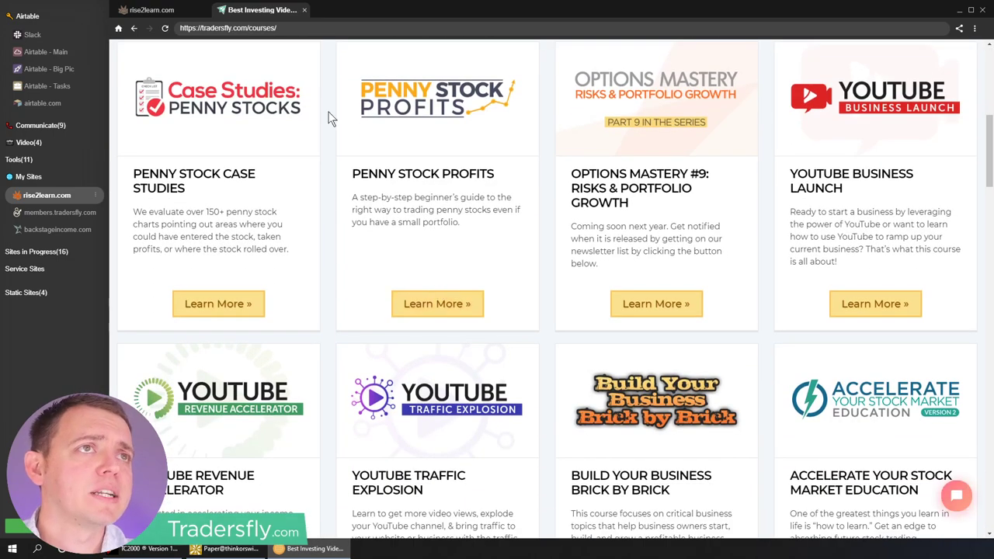
{"action": "scroll", "coordinate": [435, 373], "scroll_direction": "down", "scroll_amount": 7}
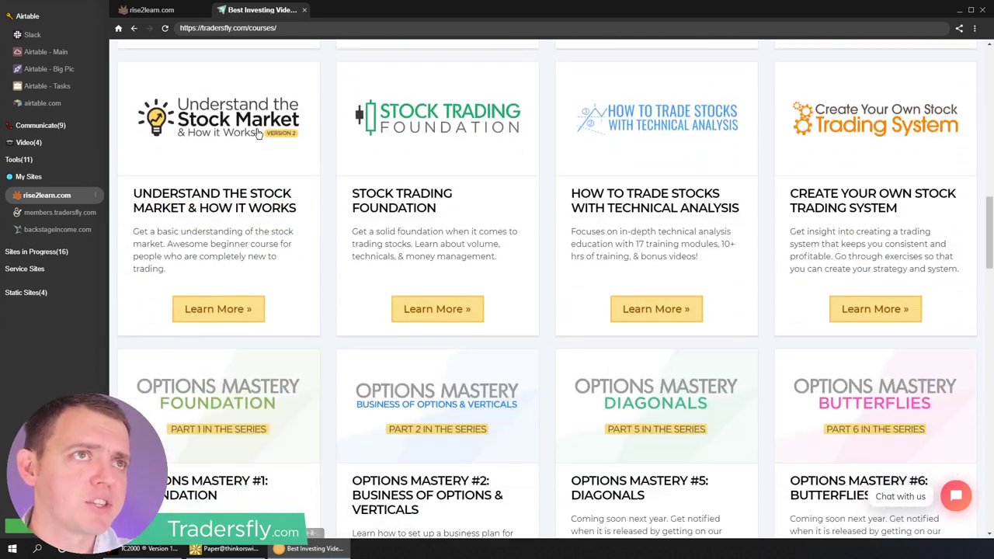
Step: Open the "How to Trade Stocks with Technical Analysis" course from the Tradersfly list
{"action": "left_click_drag", "start_coordinate": [225, 243], "coordinate": [133, 192]}
{"action": "left_click_drag", "start_coordinate": [501, 224], "coordinate": [483, 251]}
{"action": "left_click_drag", "start_coordinate": [710, 259], "coordinate": [608, 207]}
{"action": "left_click", "coordinate": [613, 235]}
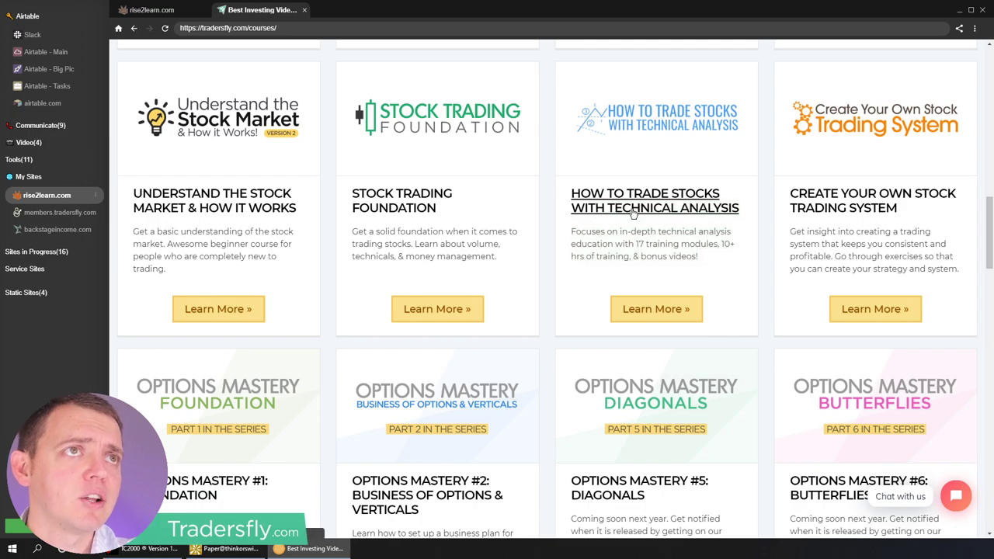
{"action": "left_click", "coordinate": [633, 208]}
Step: Browse the rise2learn course library, looking over the dividend, day trading, swing trading and options courses
{"action": "key", "text": "ctrl+shift+Tab"}
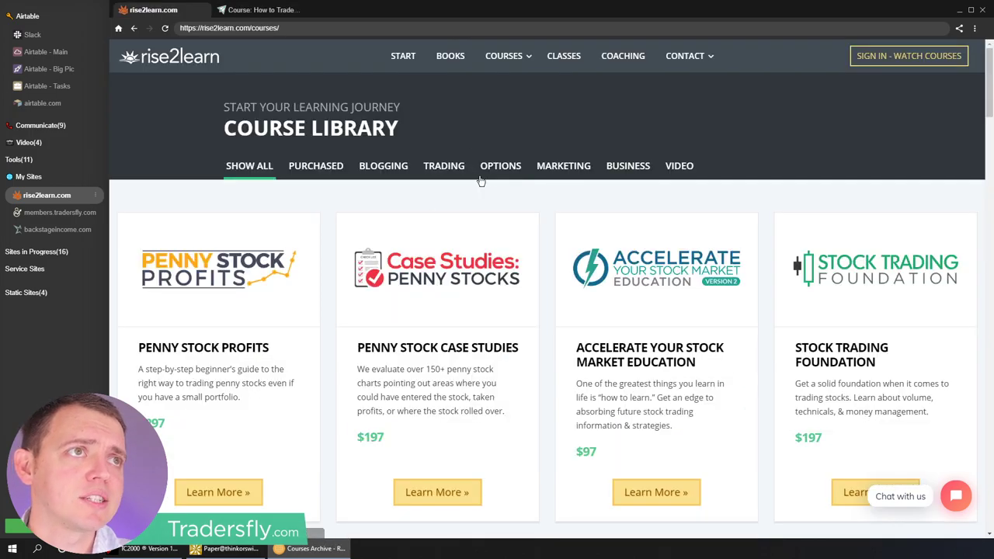
{"action": "scroll", "coordinate": [483, 226], "scroll_direction": "down", "scroll_amount": 20}
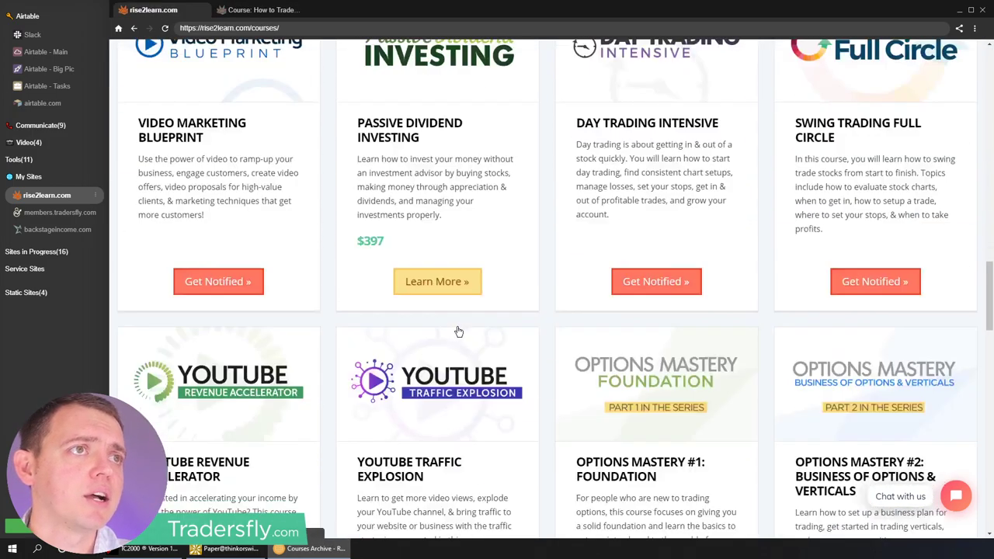
{"action": "scroll", "coordinate": [459, 332], "scroll_direction": "up", "scroll_amount": 3}
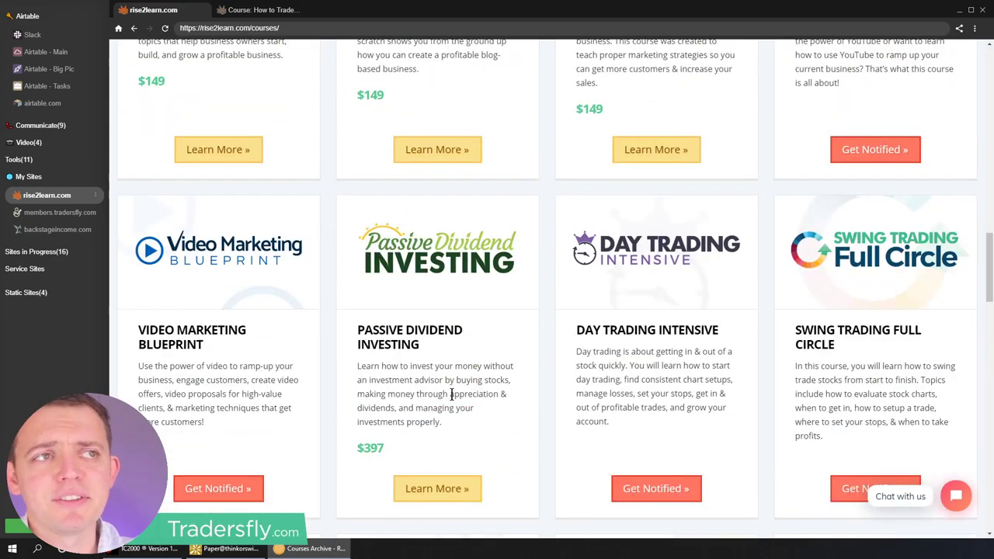
{"action": "scroll", "coordinate": [455, 380], "scroll_direction": "down", "scroll_amount": 15}
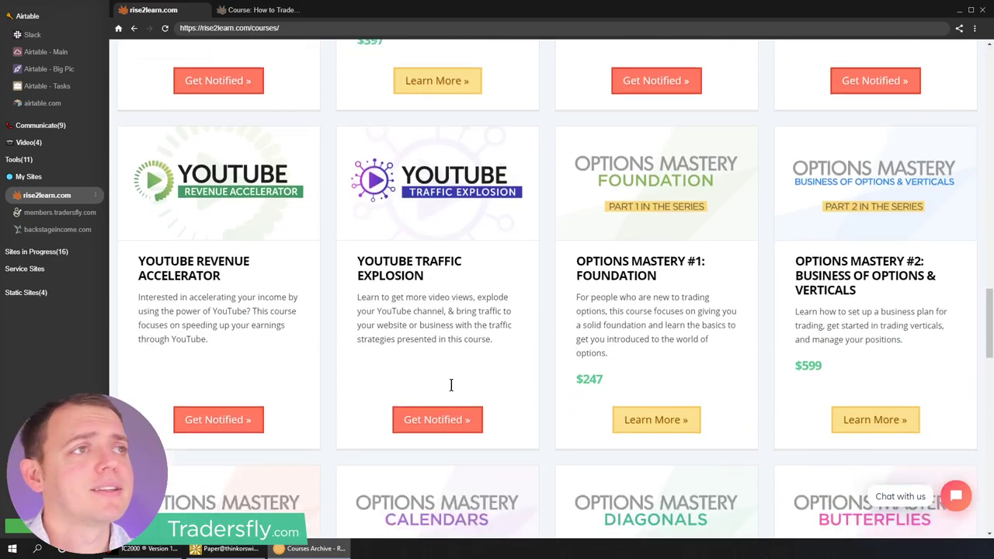
{"action": "scroll", "coordinate": [456, 386], "scroll_direction": "up", "scroll_amount": 18}
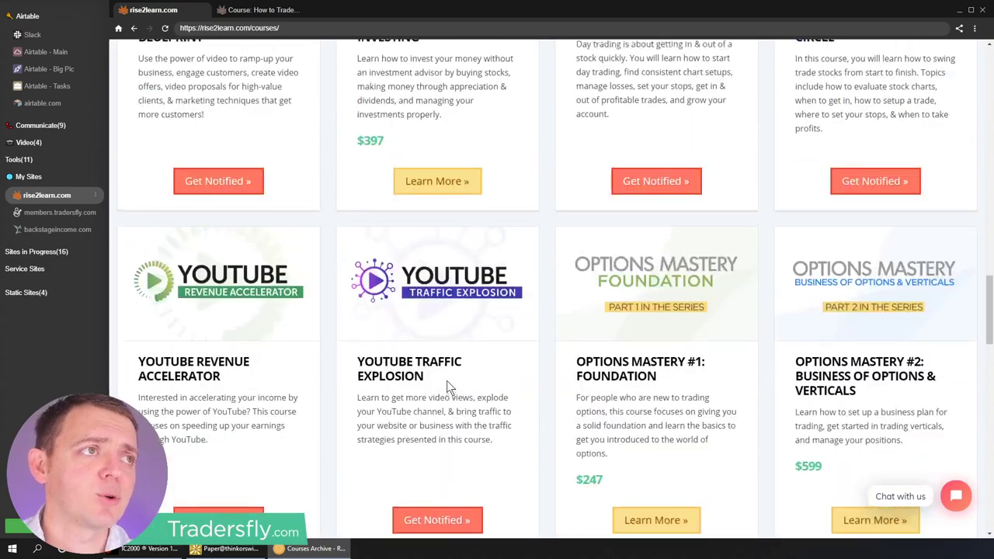